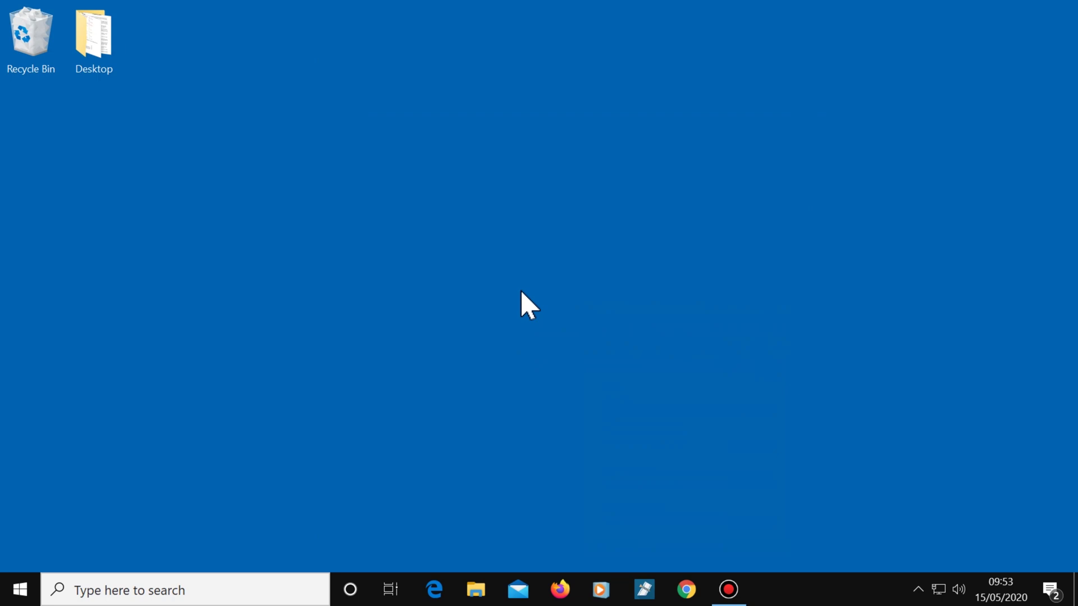
- In Settings' Apps & features, sort apps by size so Dishonored 2 (40.5 GB) leads
left_click(22, 594)
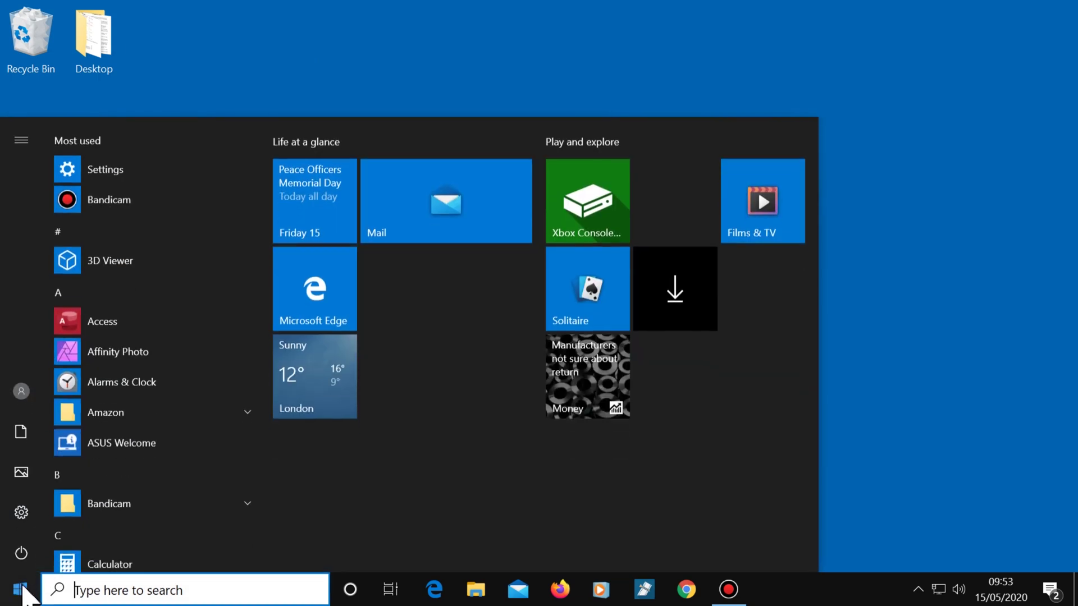
left_click(24, 512)
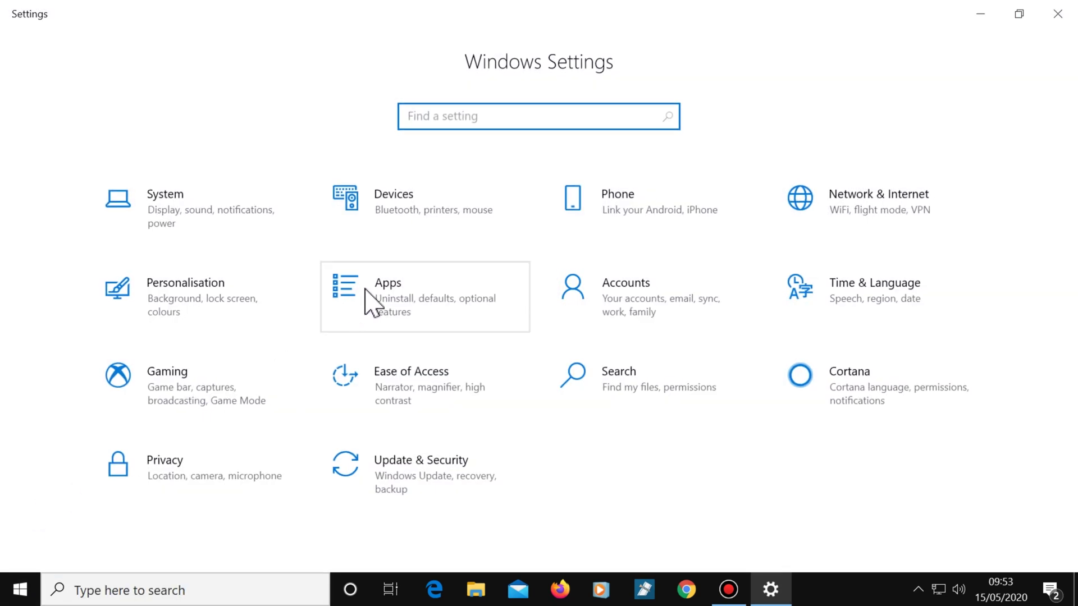
left_click(366, 297)
scroll(702, 333, "down", 2)
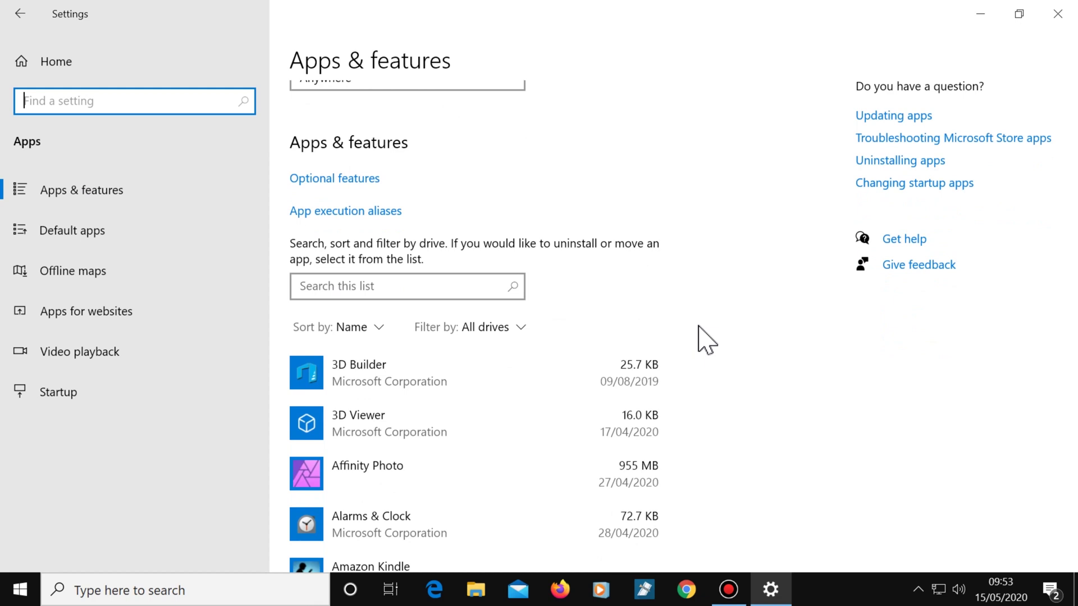
left_click(362, 328)
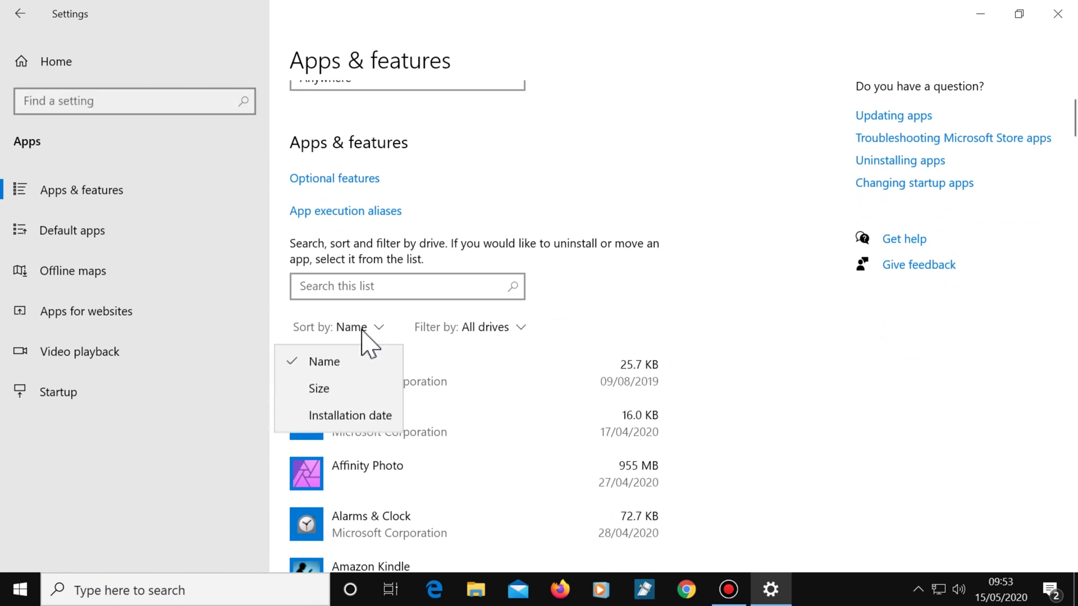
left_click(361, 388)
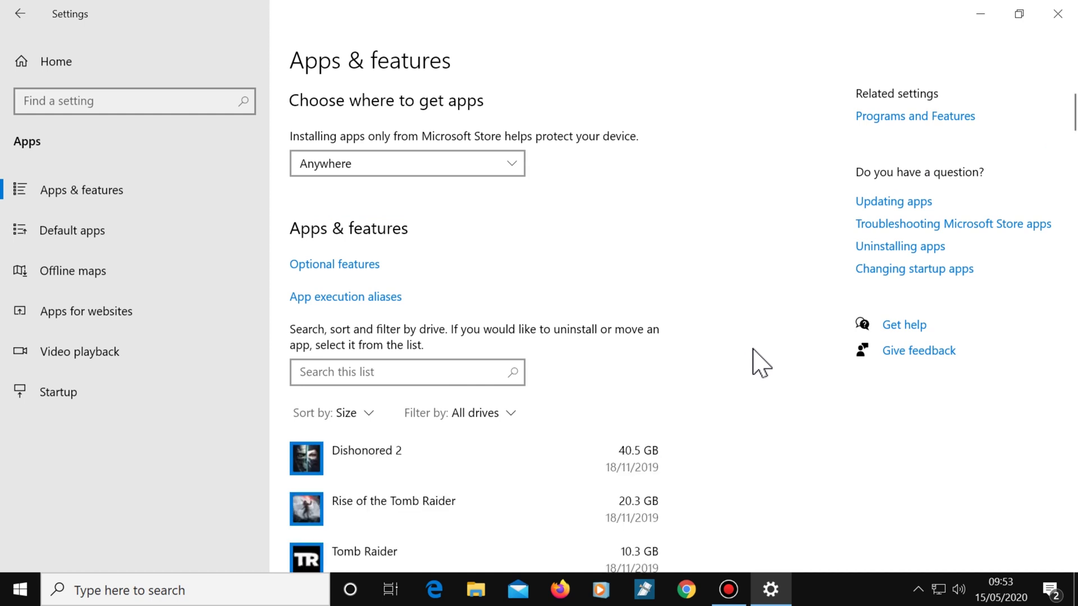
scroll(754, 353, "down", 3)
scroll(754, 351, "down", 1)
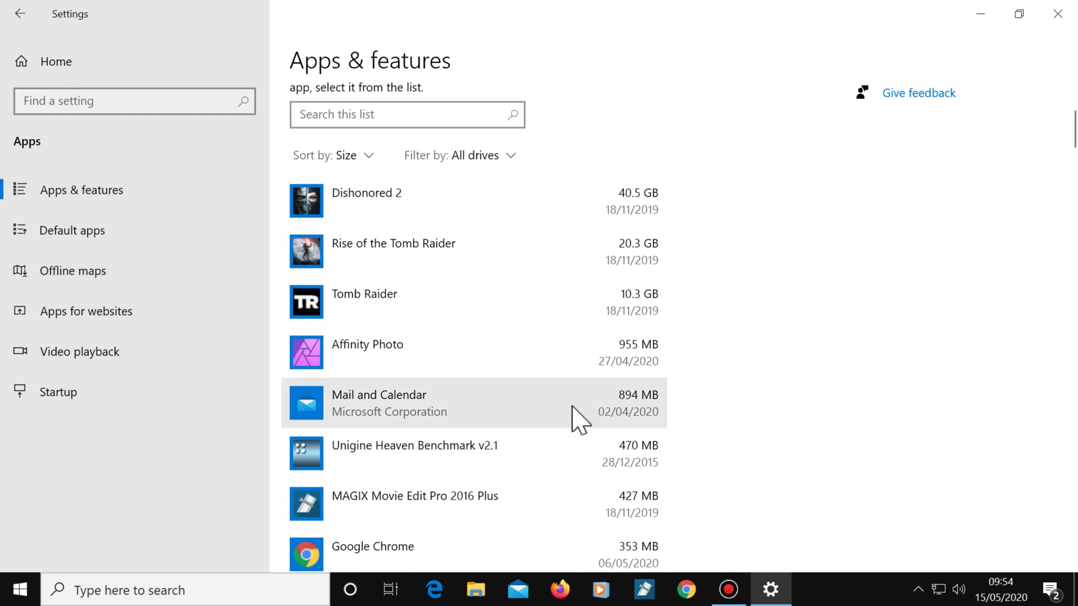
- Uninstall Unigine Heaven Benchmark v2.1 from the app list and close Settings
left_click(492, 453)
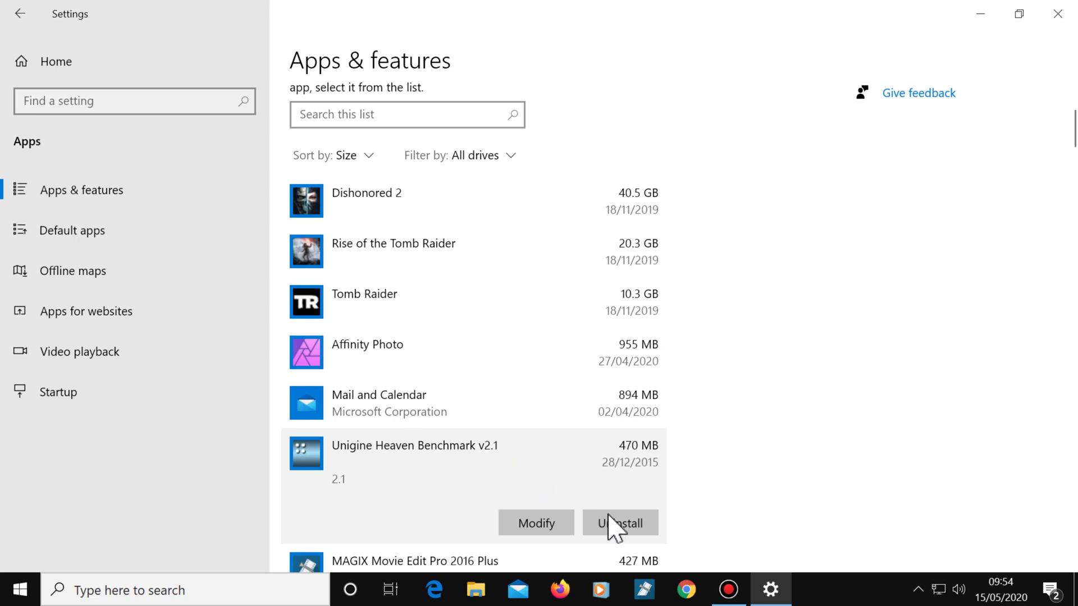
left_click(649, 529)
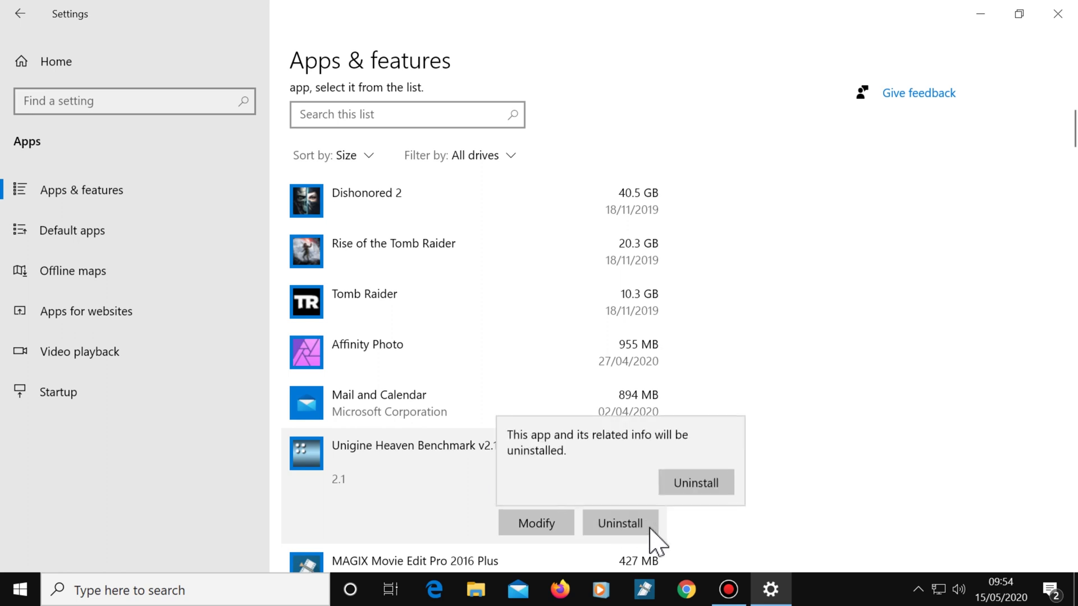
left_click(675, 478)
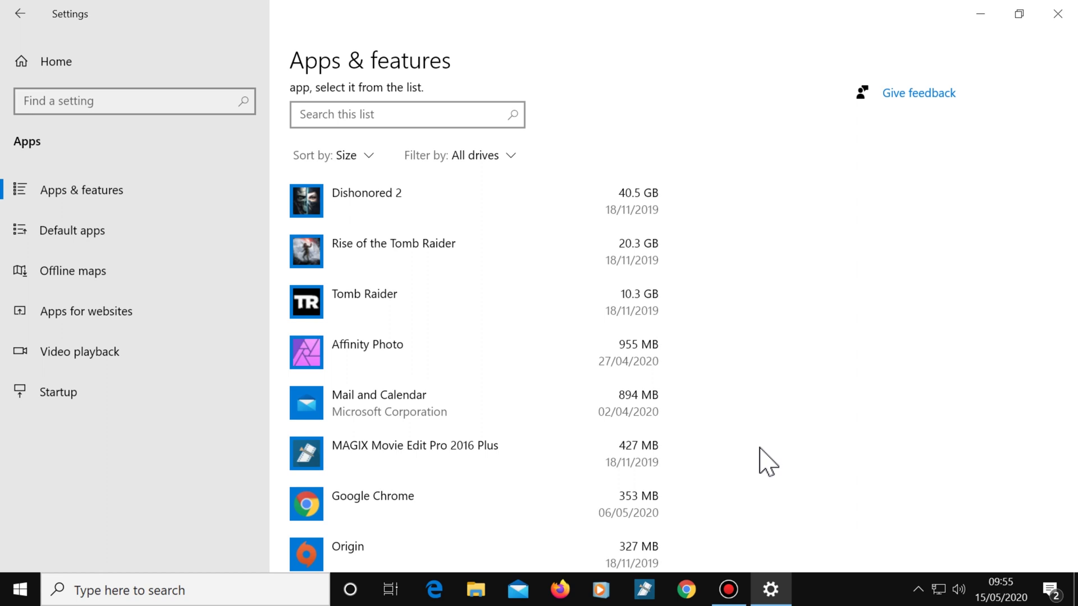
left_click(1057, 13)
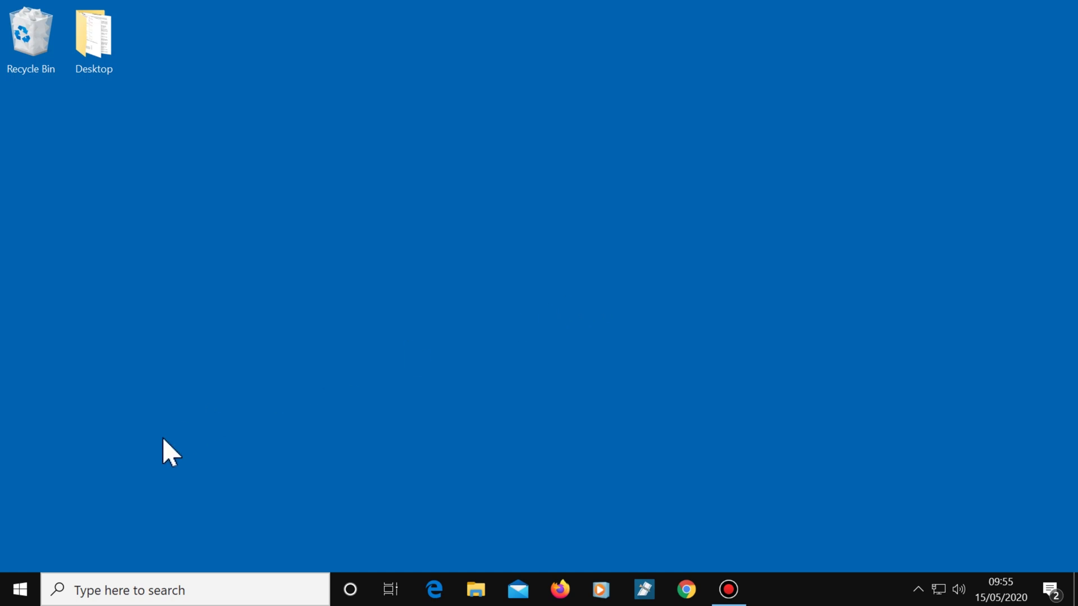
- Restart the PC from the Start menu's Power options
left_click(20, 589)
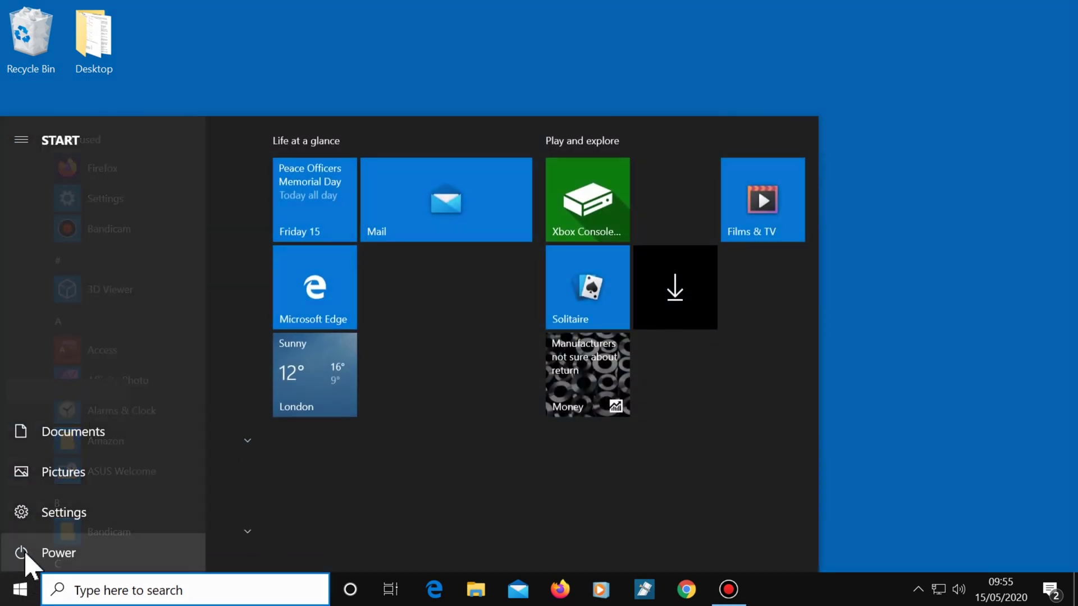
left_click(23, 558)
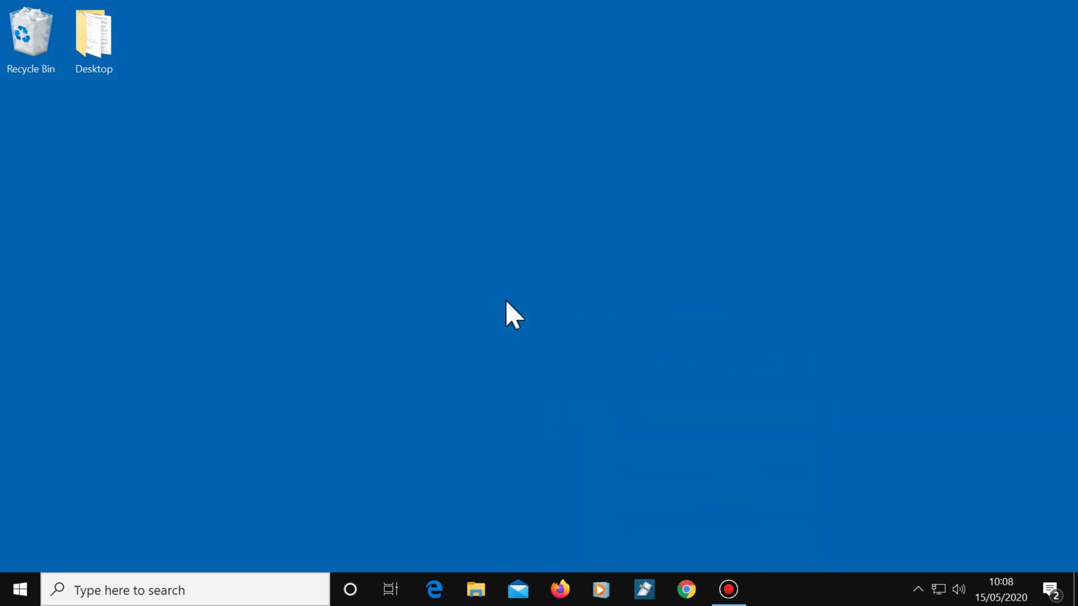
- Open Control Panel in Large icons view and sort Programs and Features by size
left_click(236, 589)
type("control panel")
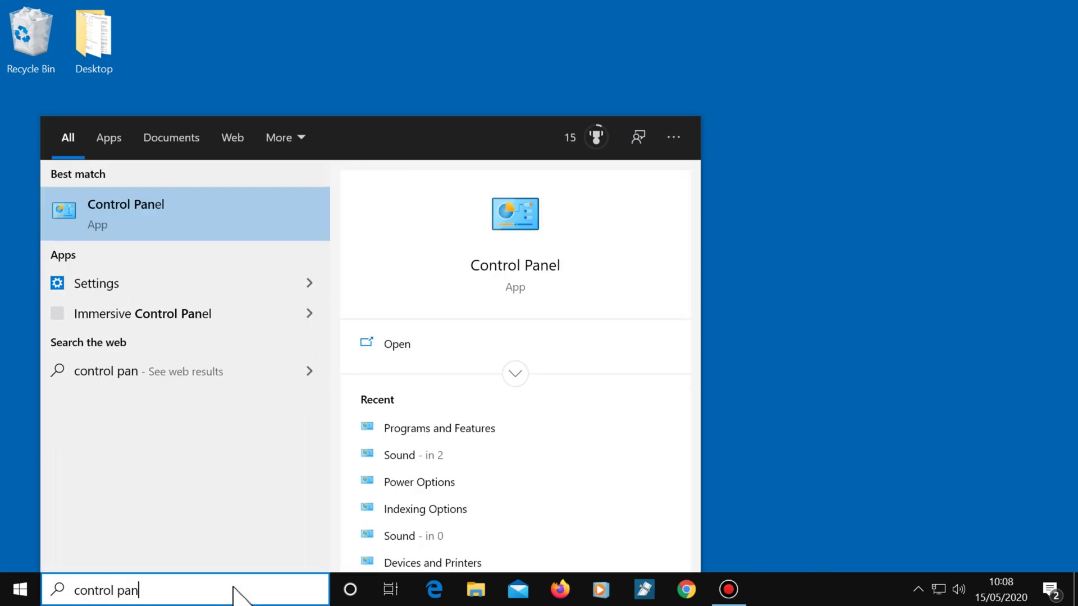
left_click(181, 225)
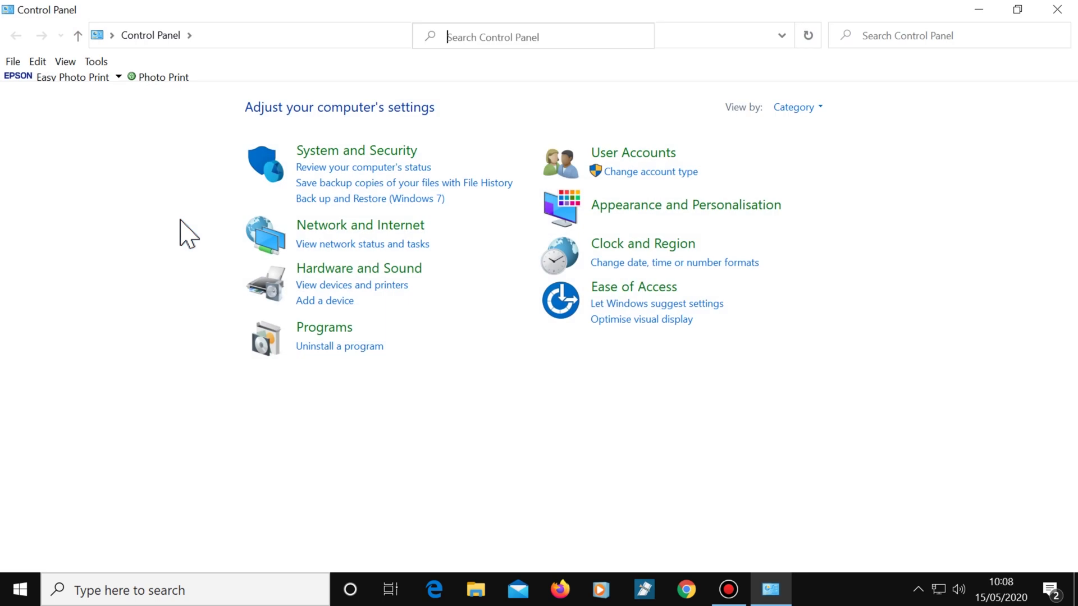
left_click(796, 108)
left_click(845, 151)
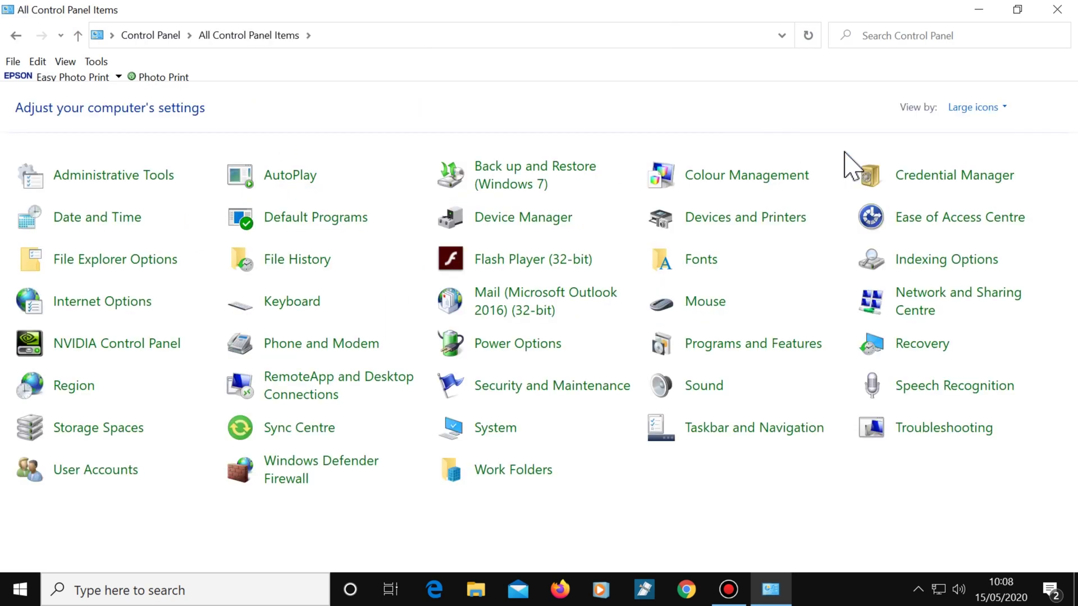
left_click(809, 343)
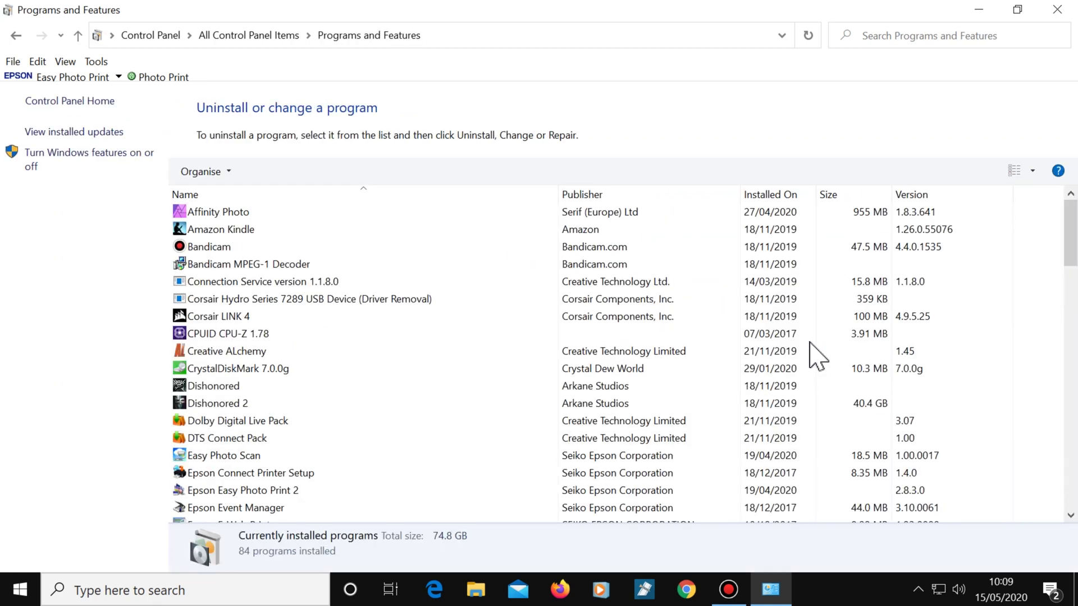
left_click(839, 196)
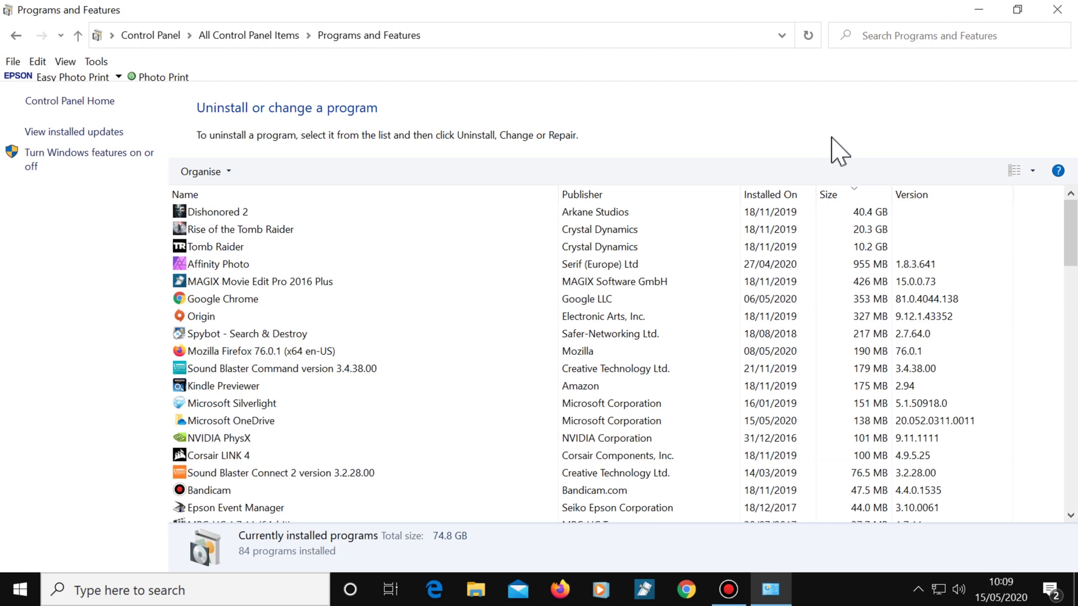
- Uninstall Origin from Programs and Features and finish its uninstaller
right_click(201, 317)
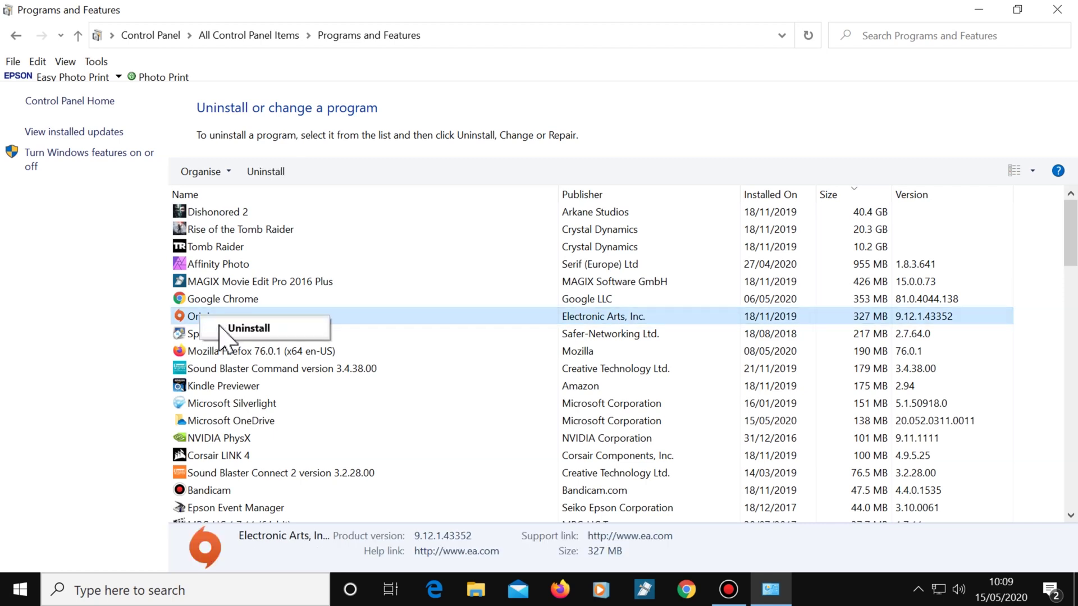
left_click(247, 328)
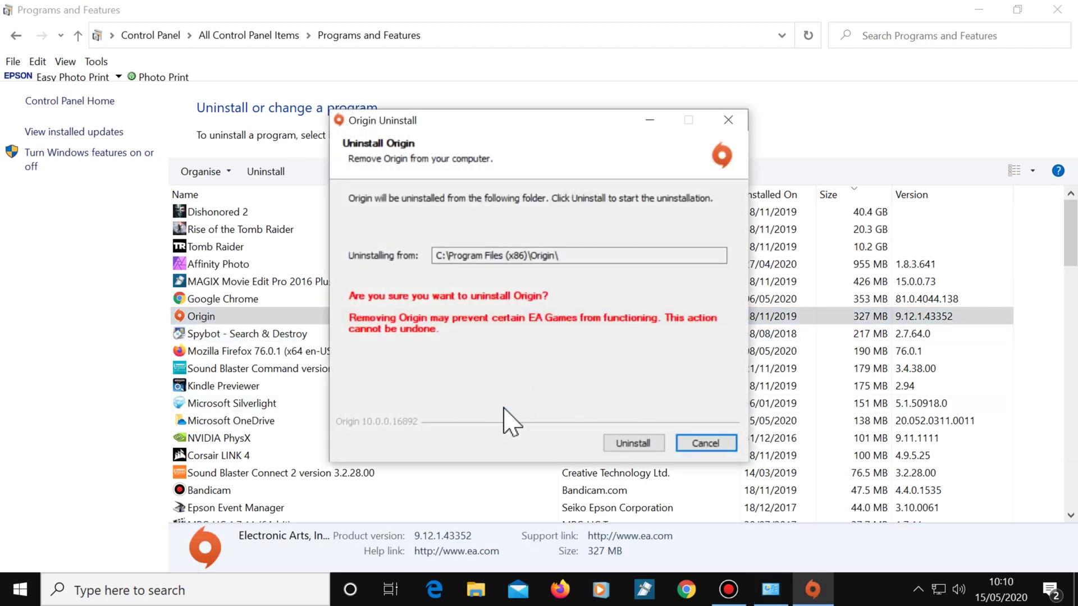
left_click(661, 444)
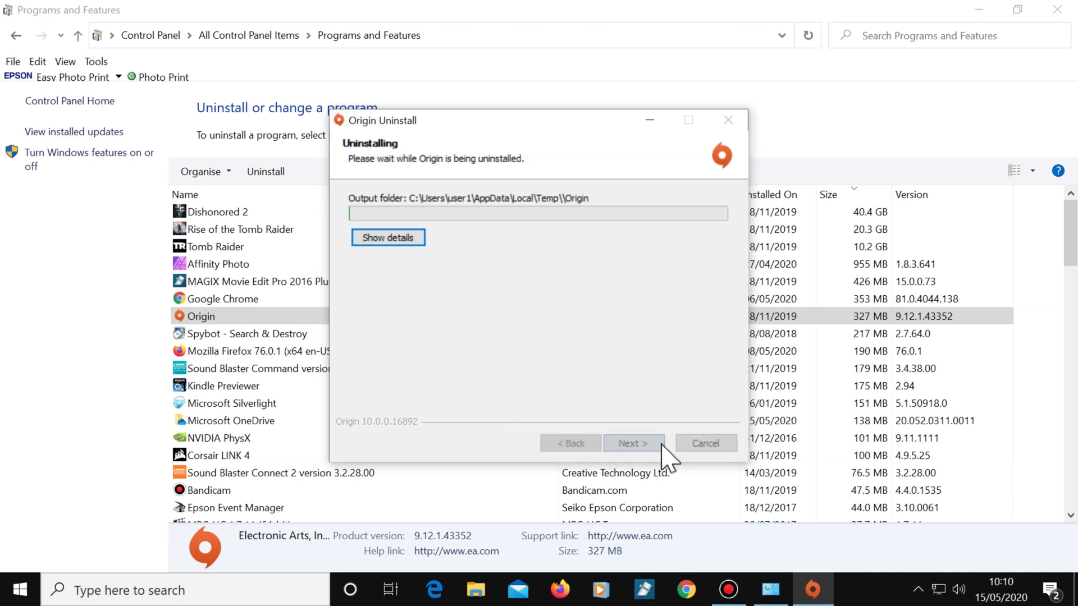
left_click(654, 445)
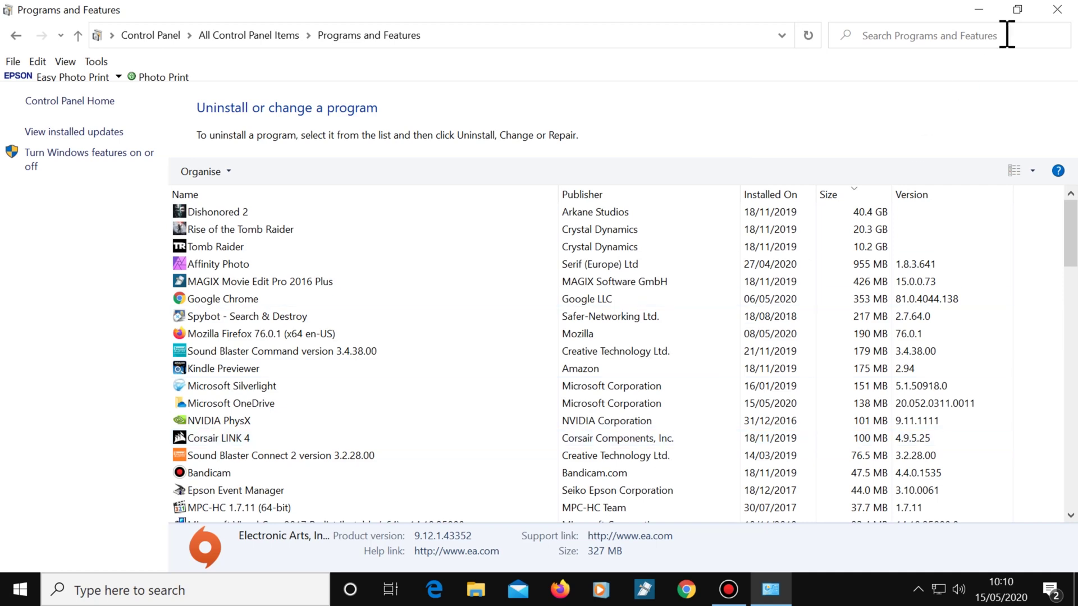
- Close Programs and Features and restart the PC from the Start menu
left_click(1068, 12)
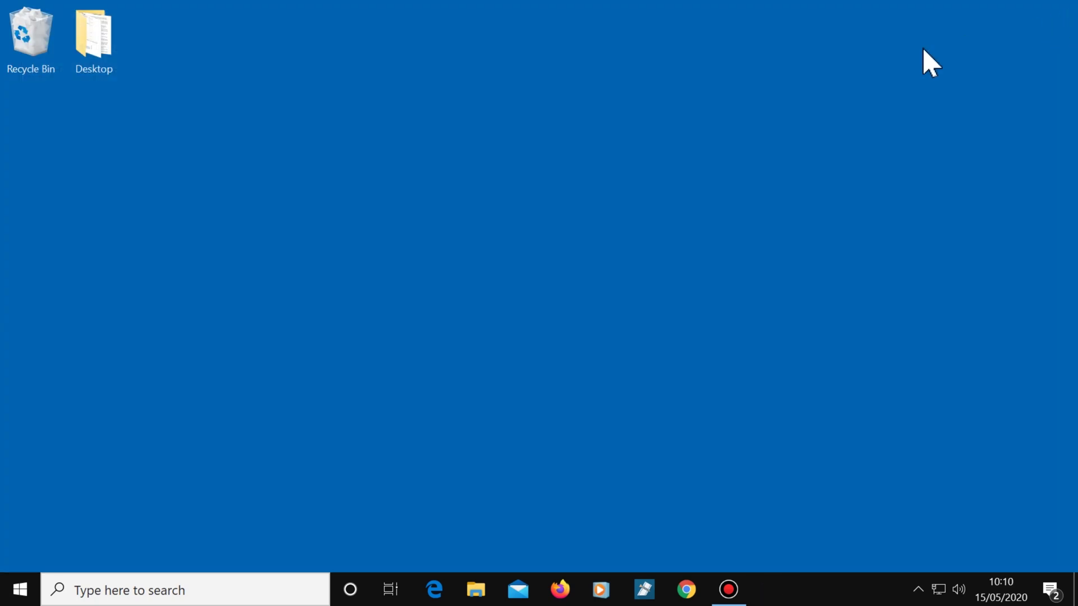
left_click(19, 591)
left_click(21, 554)
- Open File Explorer and browse to Local Disk (C:) via This PC
left_click(476, 589)
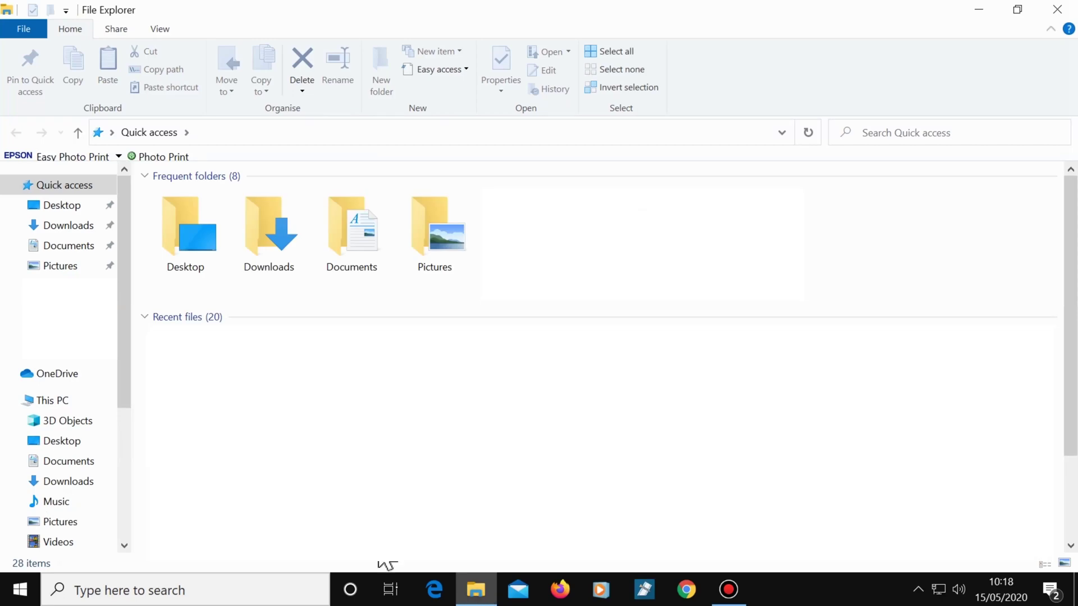
left_click(57, 401)
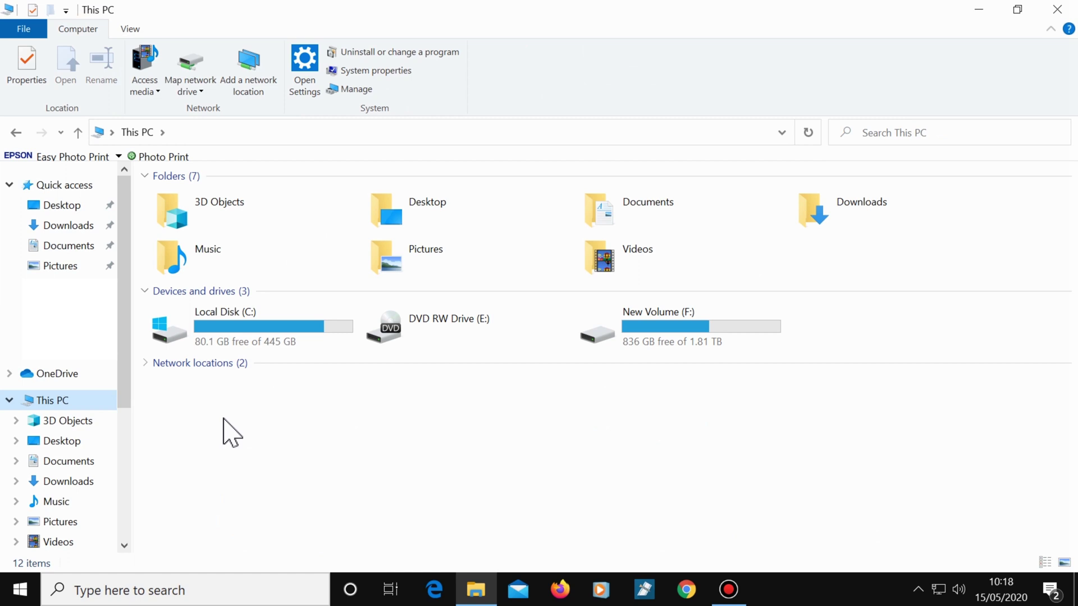
double_click(216, 334)
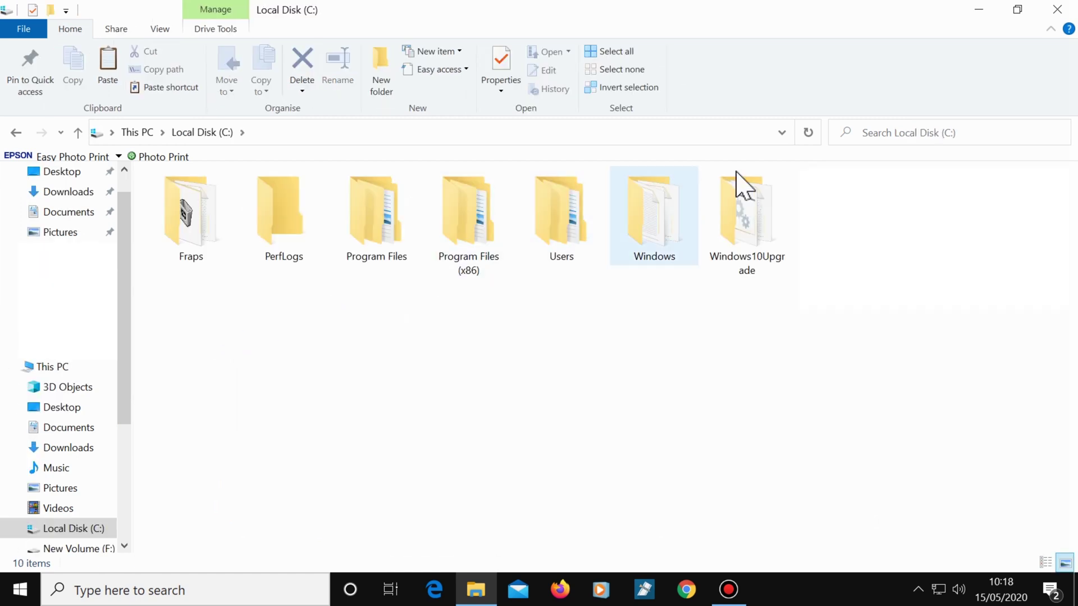
- Search C: for 'my old photos' and delete the My Old Photos folder to the Recycle Bin
left_click(957, 131)
type("my ")
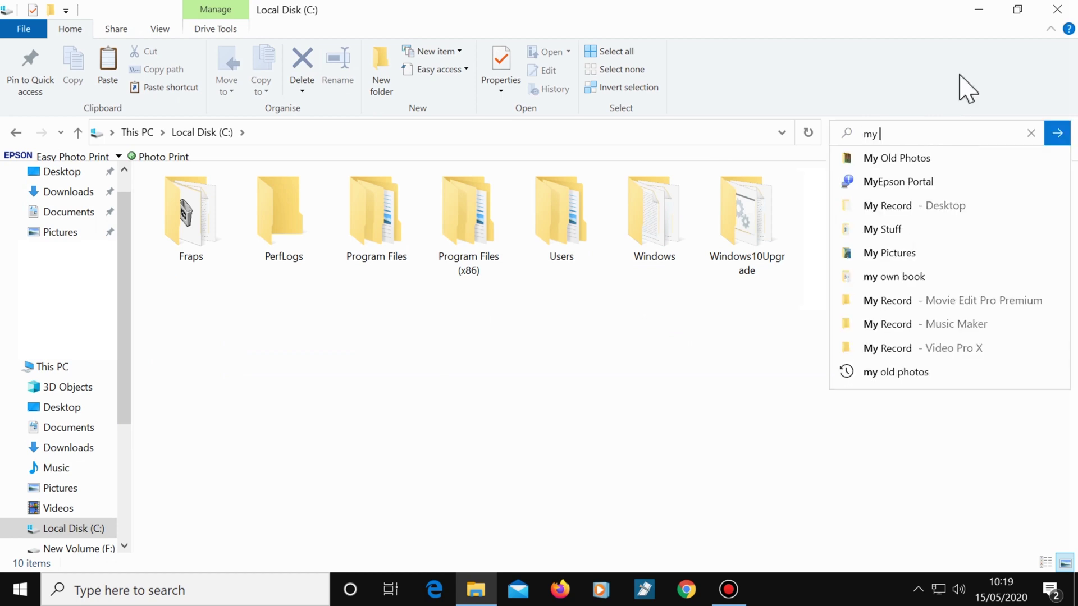
type("old photos")
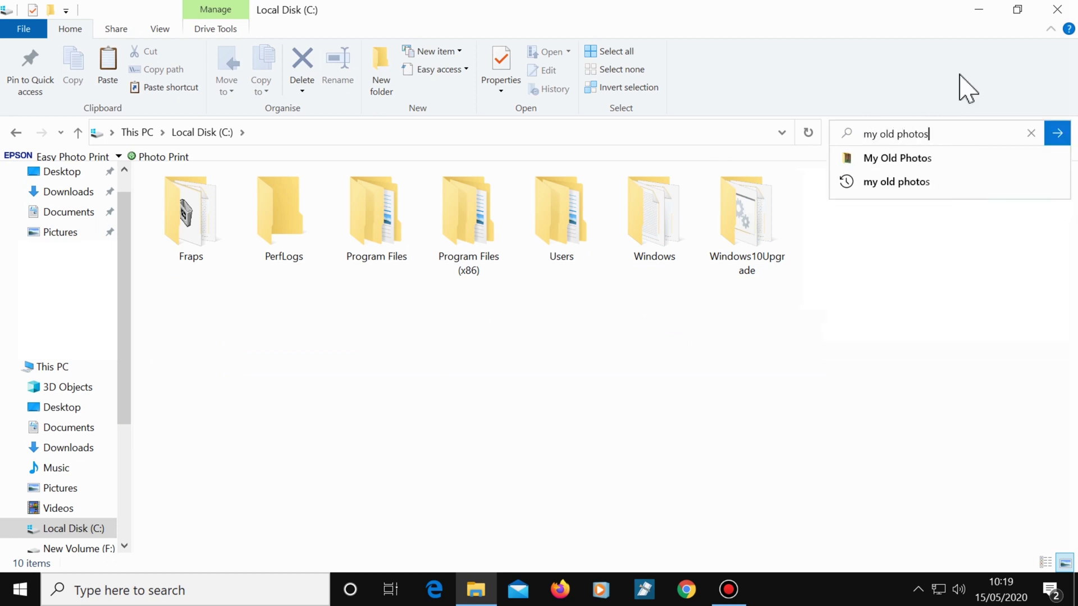
key("Return")
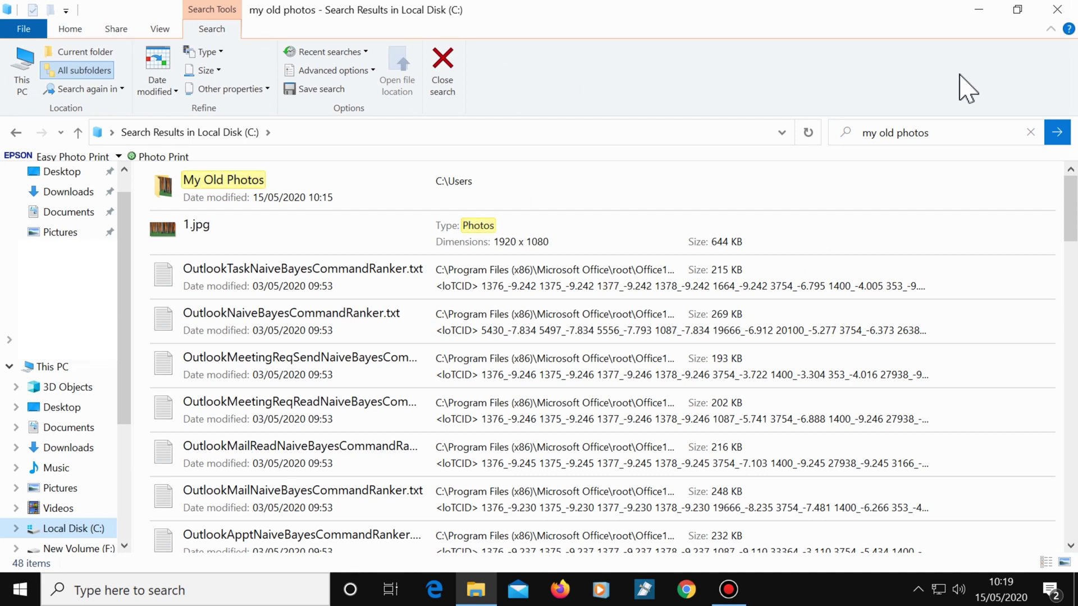
left_click(198, 190)
right_click(198, 191)
left_click(306, 490)
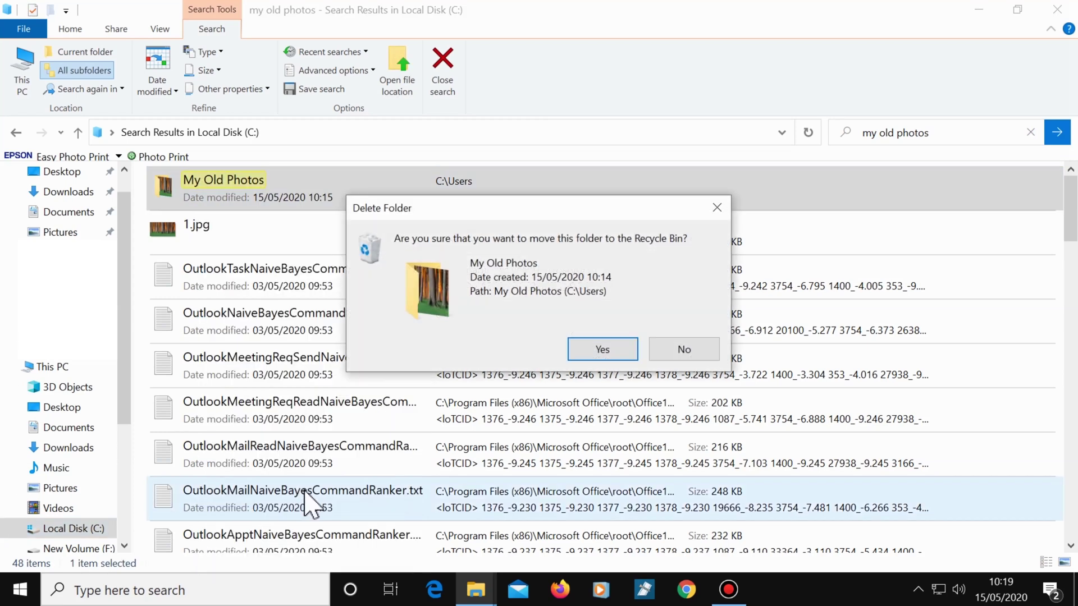
left_click(620, 358)
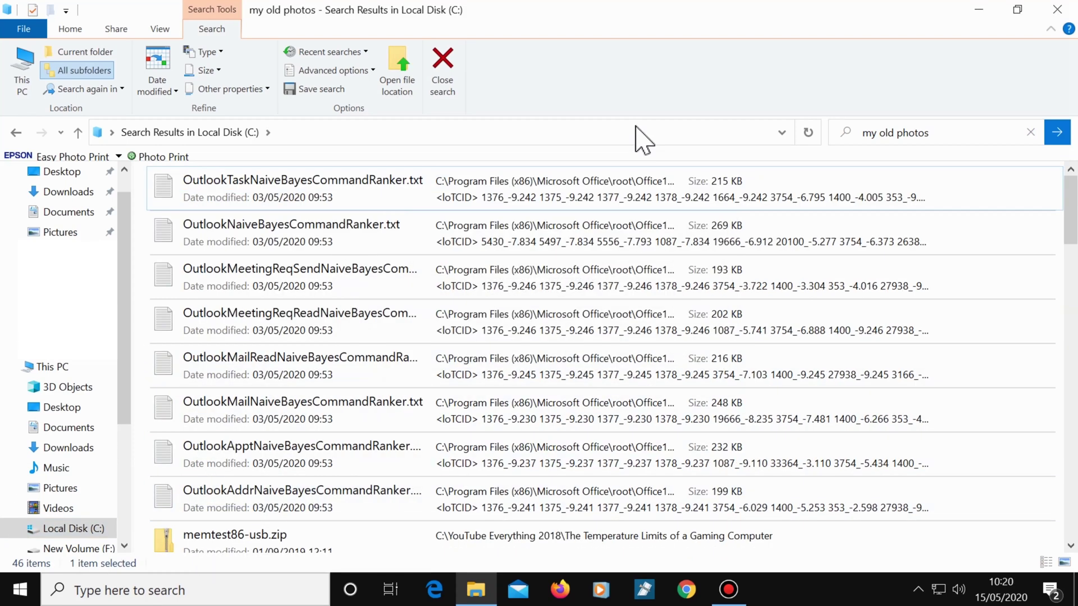
- Replace the search query with size:gigantic to look for huge files on C:
left_click(1031, 133)
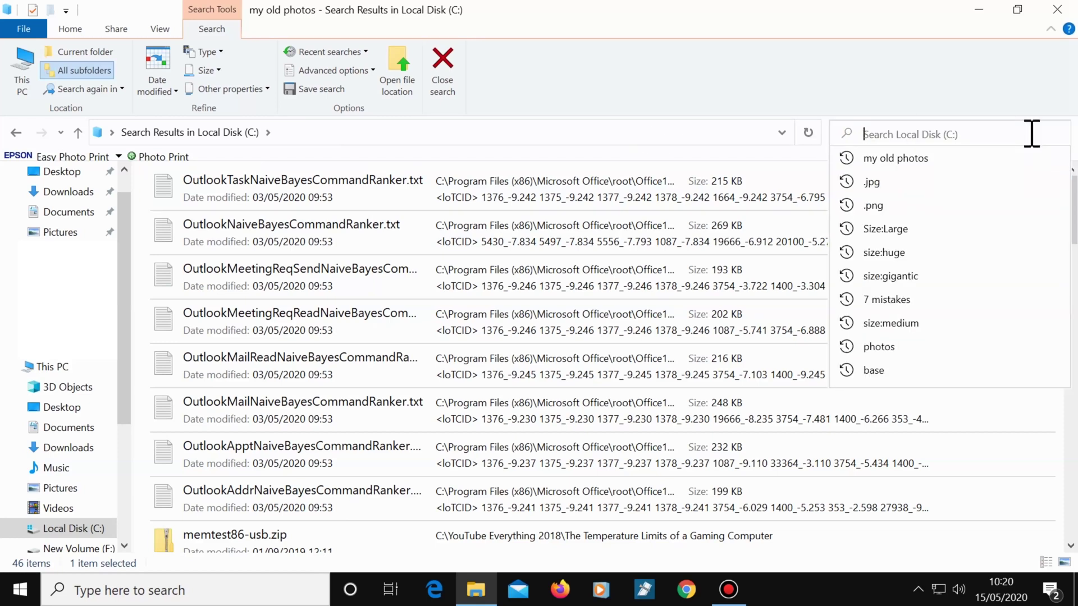
type("siz")
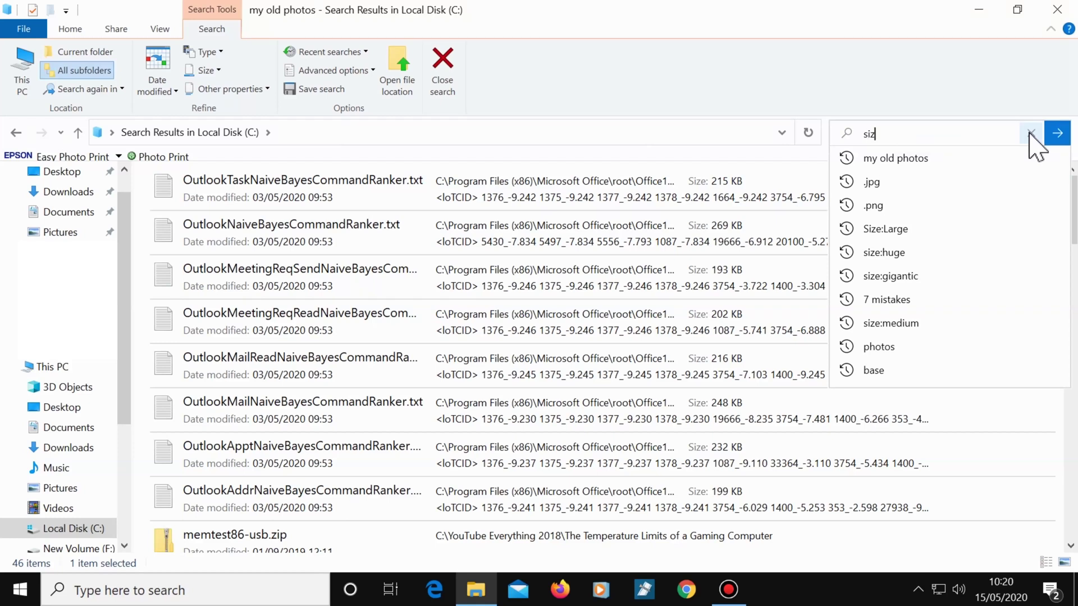
type("e:")
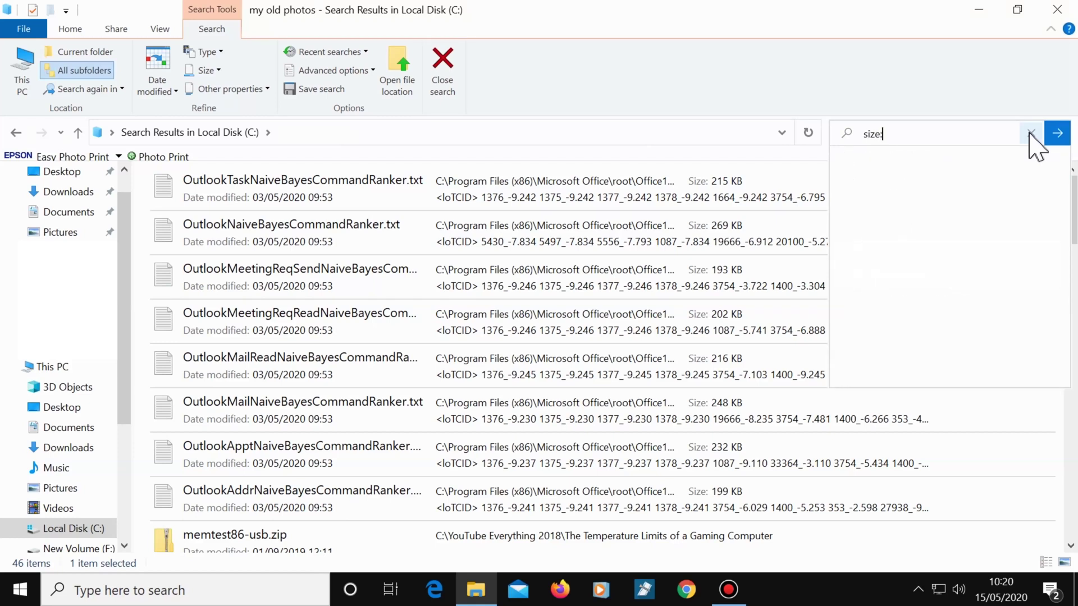
type("gig")
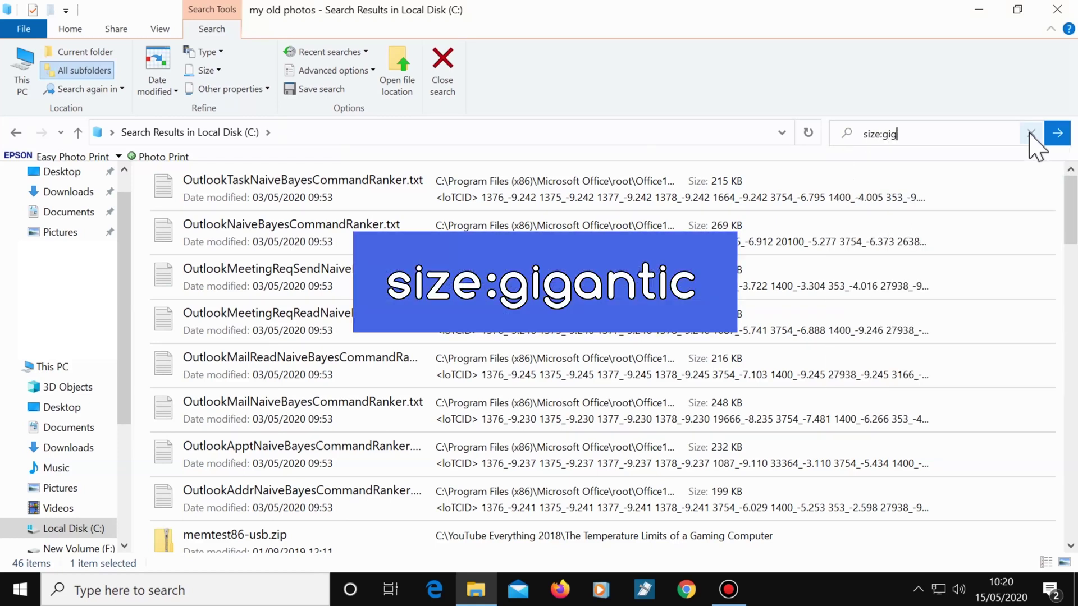
type("antic")
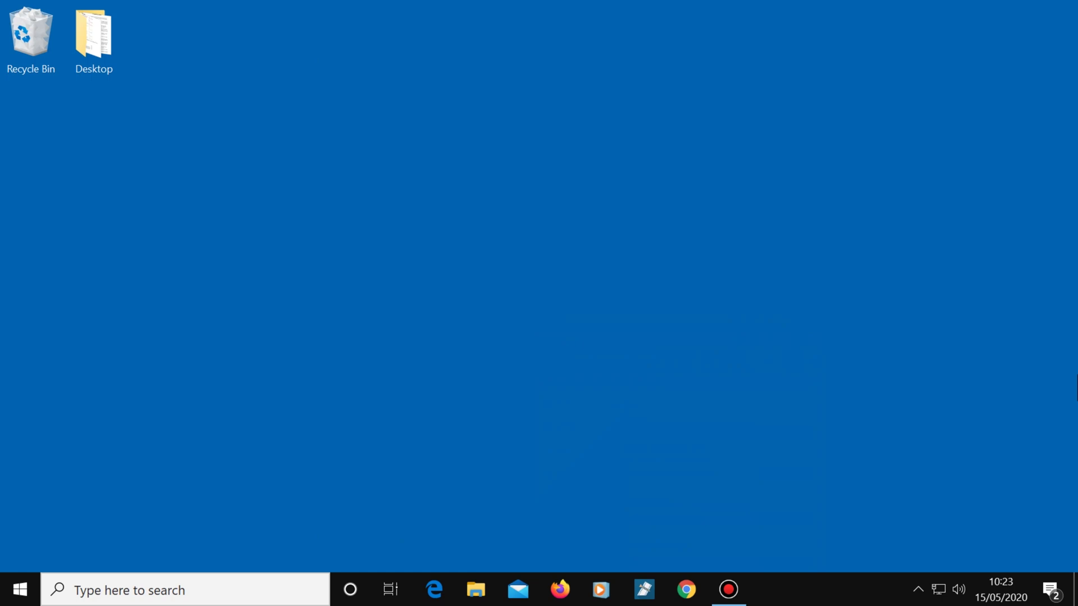
- Open the Recycle Bin and empty it, permanently deleting My Old Photos and Old Files
double_click(28, 50)
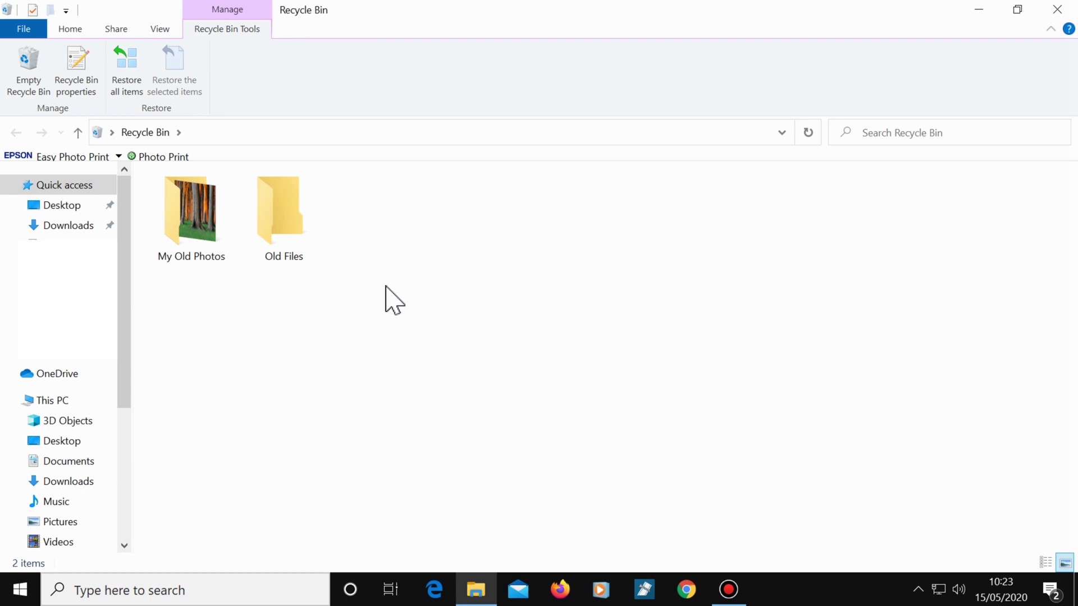
left_click(27, 60)
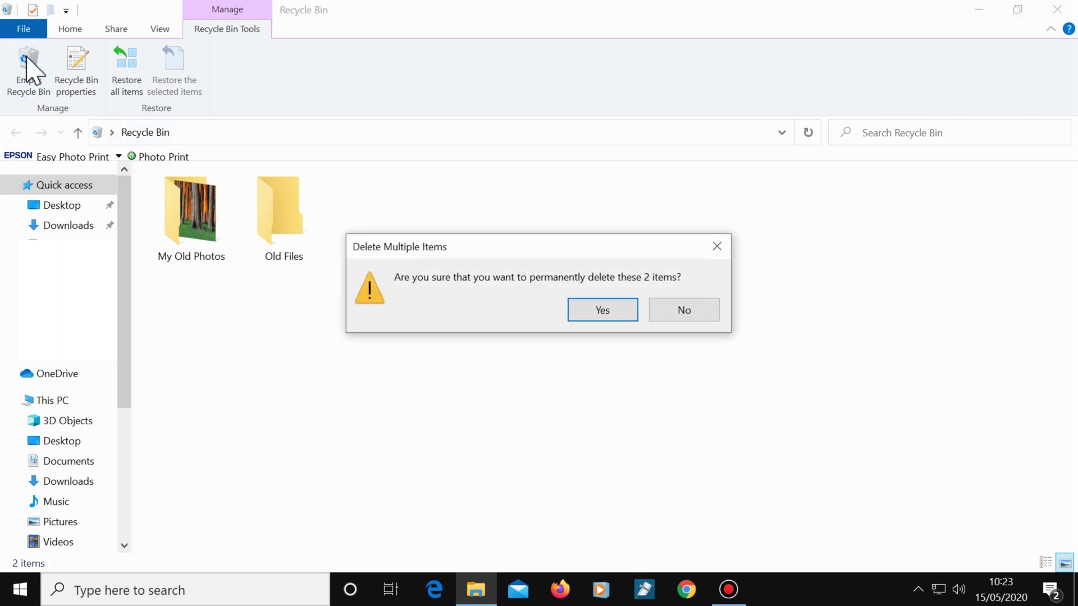
left_click(623, 308)
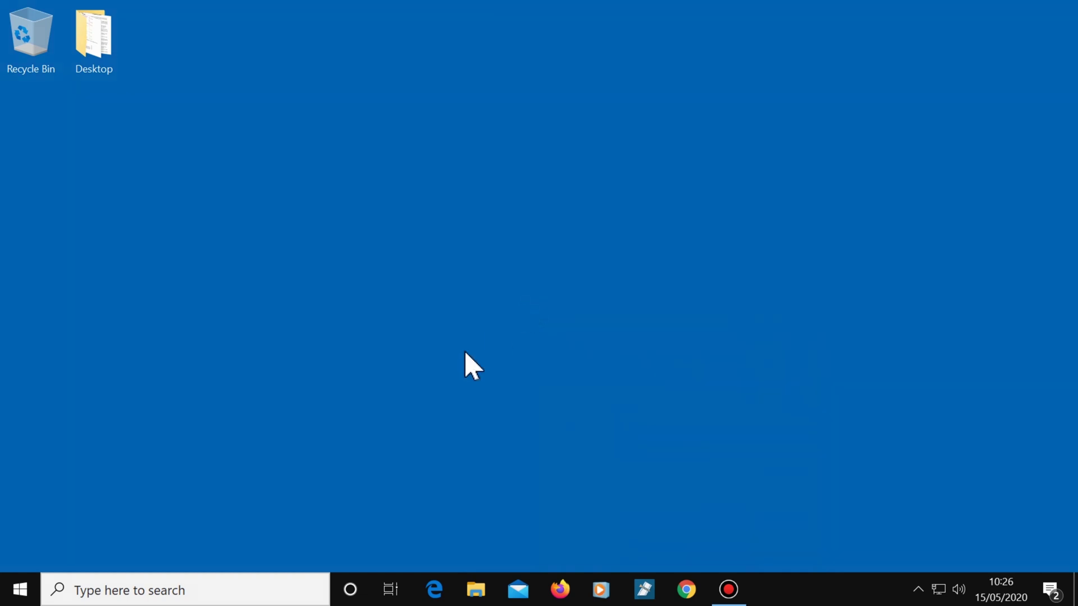
- Search for 'disk clean-up' and launch Disk Clean-up with drive (C:) selected
left_click(212, 589)
type("di")
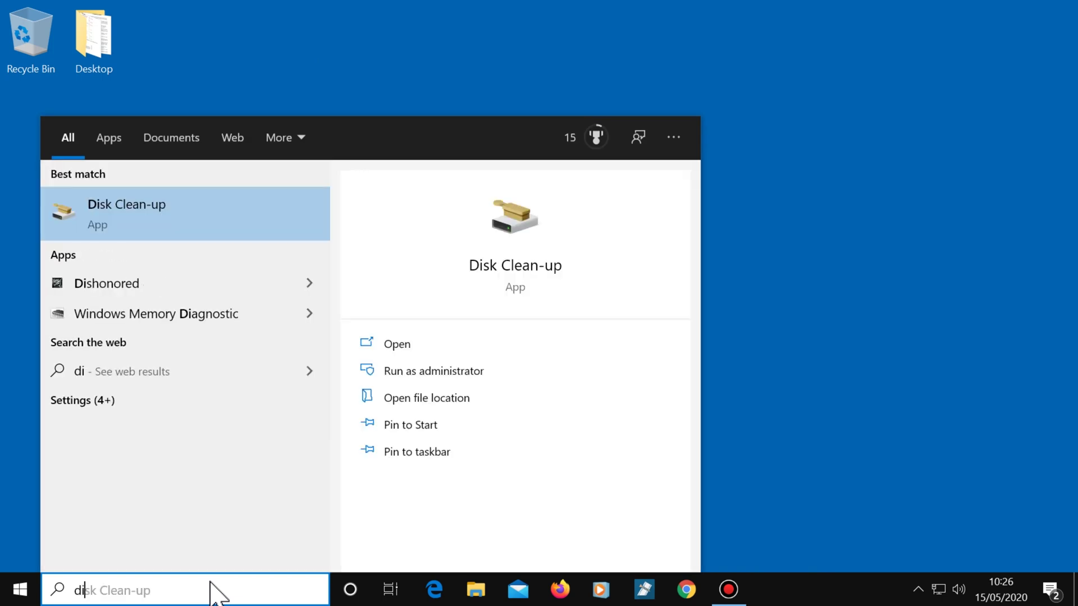
type("sk clean-up")
left_click(168, 228)
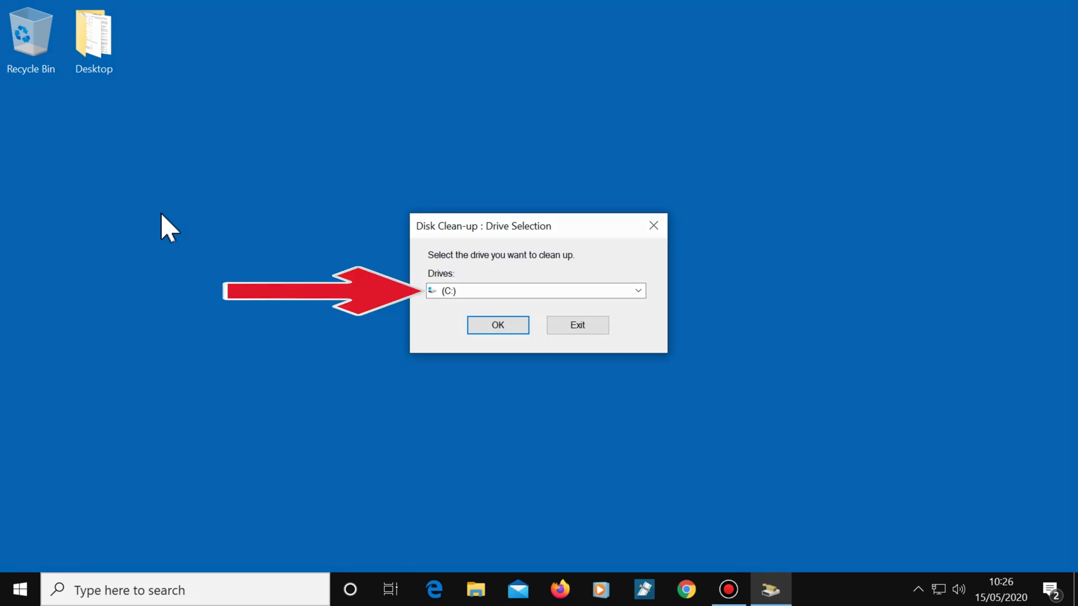
- Confirm drive (C:) and centre the scan results window showing 221 MB of deletable files
left_click(515, 330)
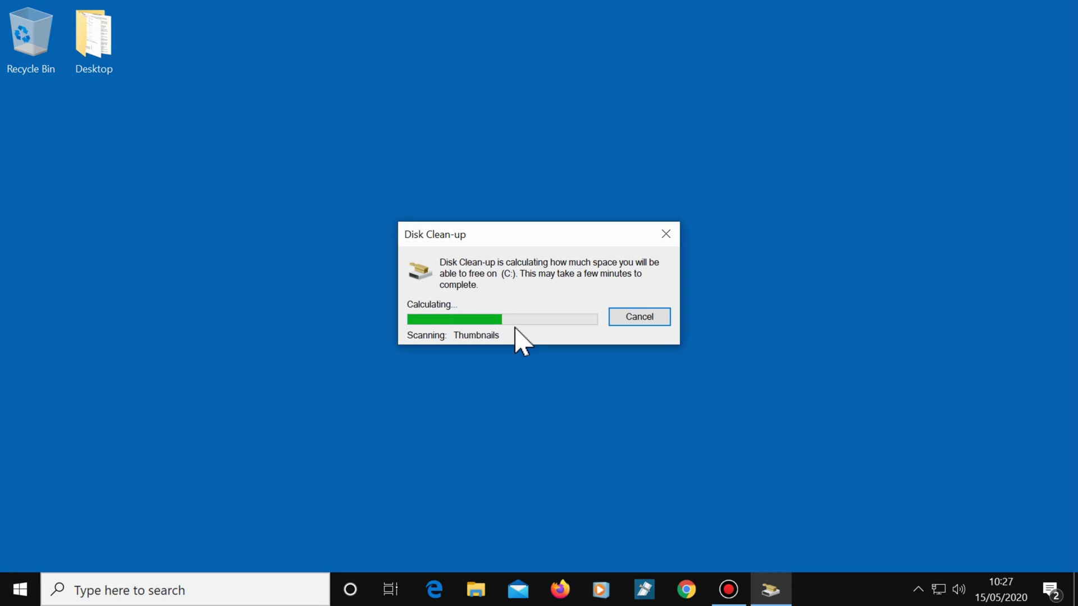
left_click_drag(210, 35, 501, 90)
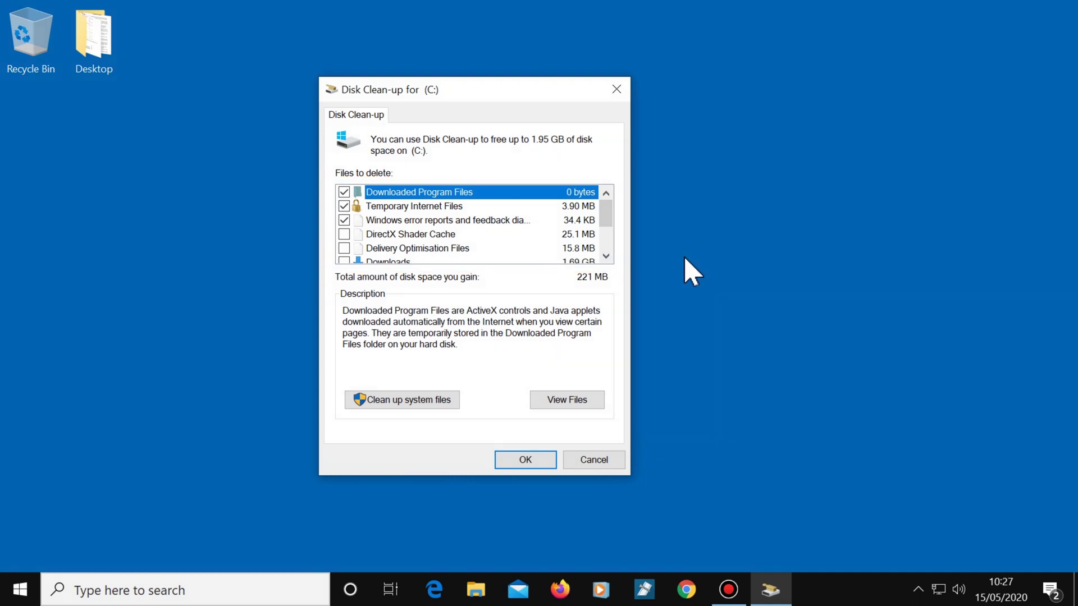
- Rescan drive (C:) including system files such as Windows Update Clean-up (54.0 MB)
left_click(448, 404)
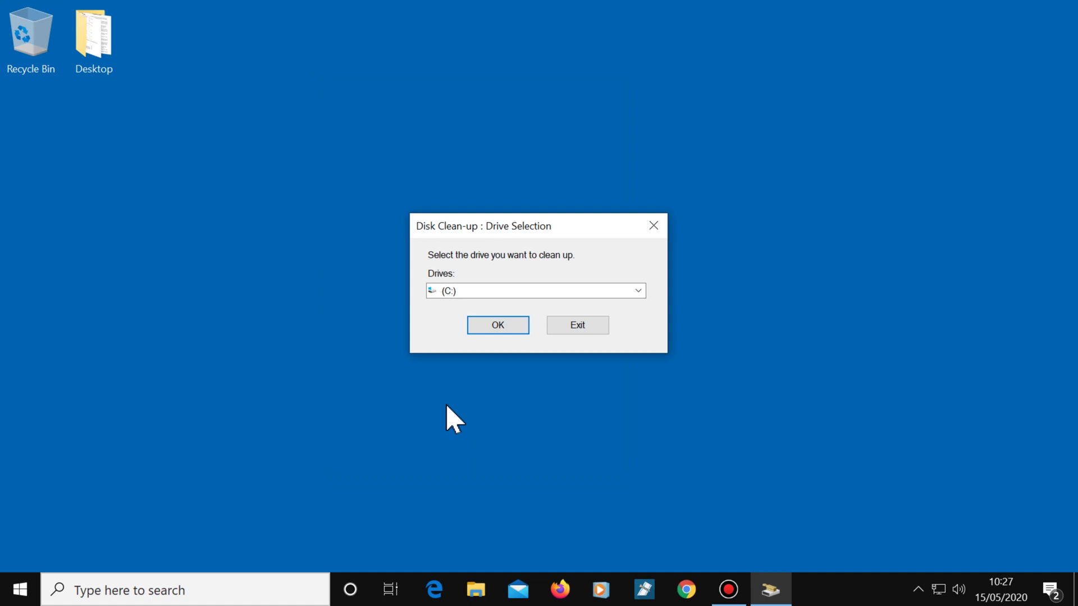
left_click(512, 328)
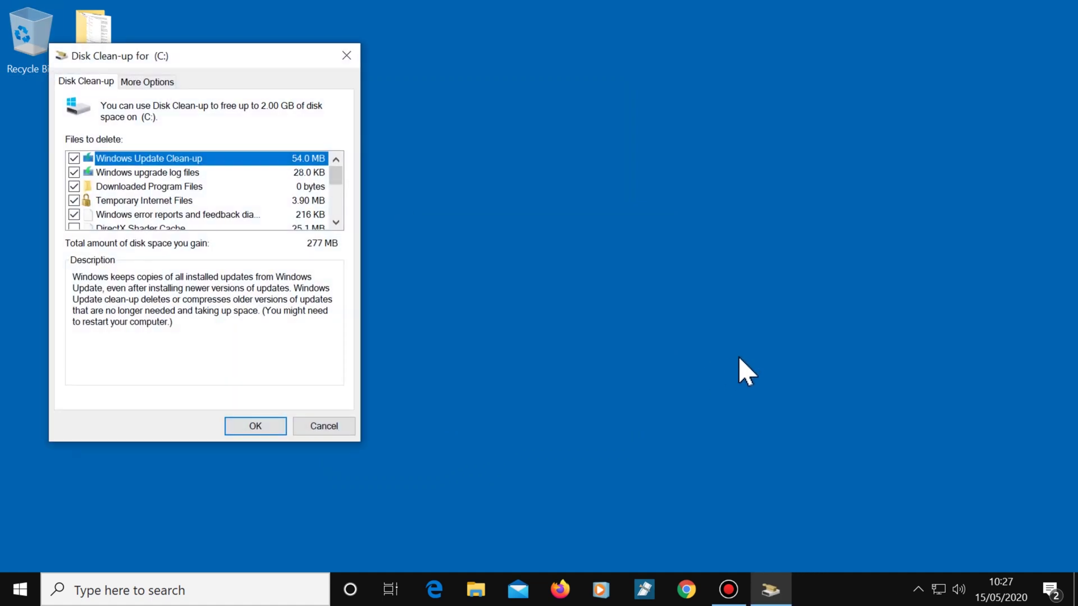
left_click_drag(186, 65, 449, 89)
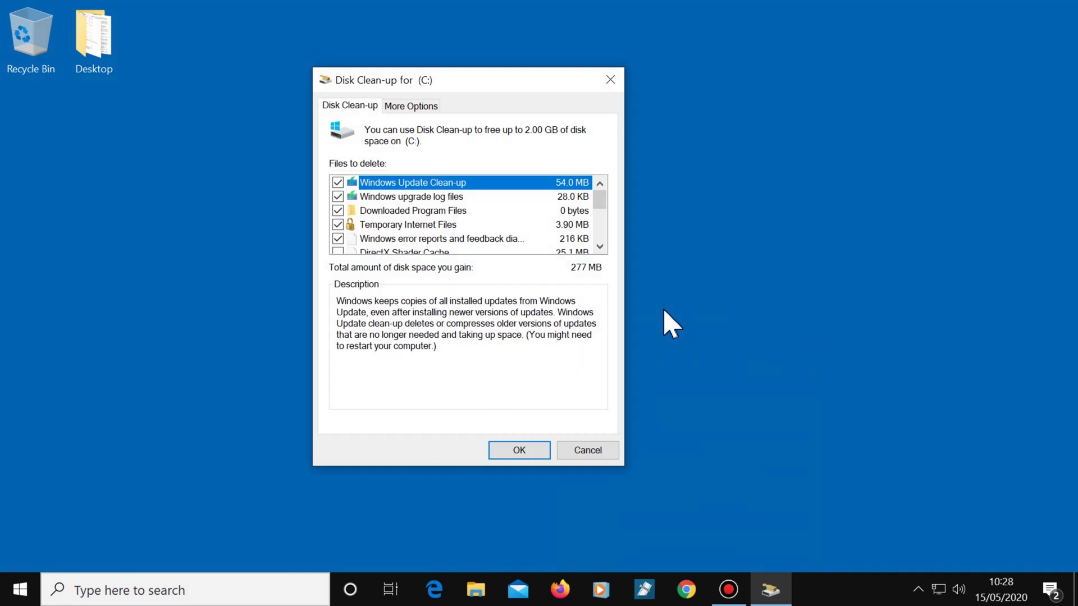
double_click(600, 246)
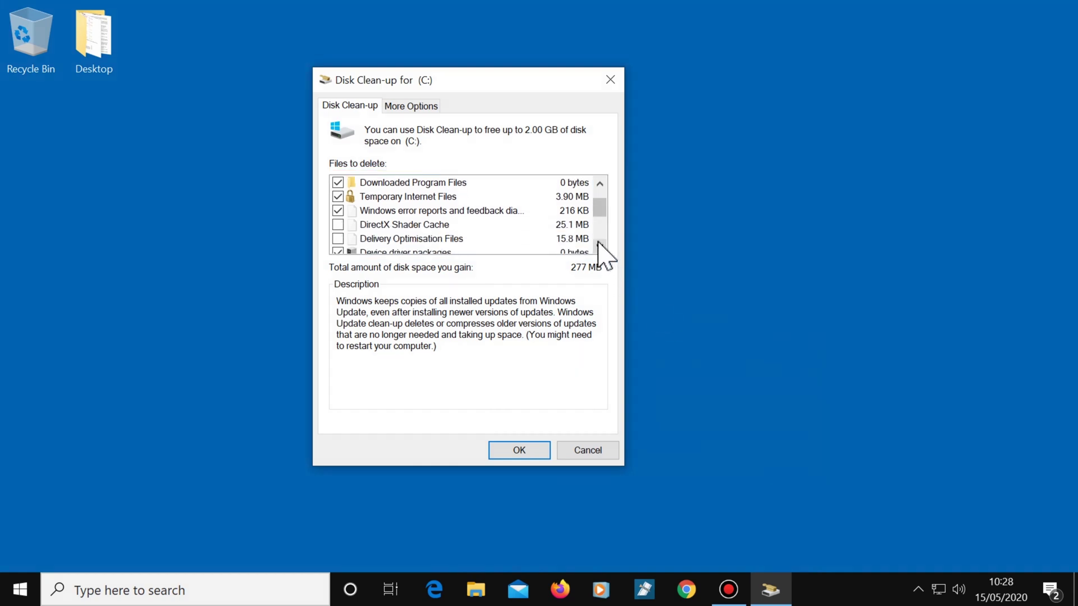
left_click(599, 246)
- Tick DirectX Shader Cache and Delivery Optimisation Files, bringing the selection to 318 MB
left_click(337, 210)
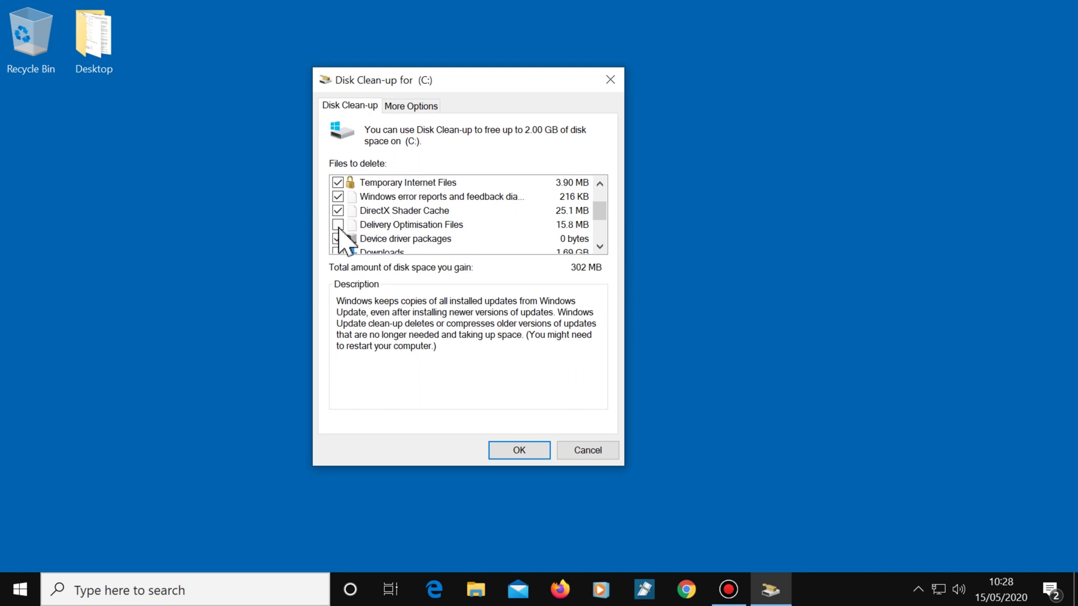
left_click(337, 224)
left_click(418, 225)
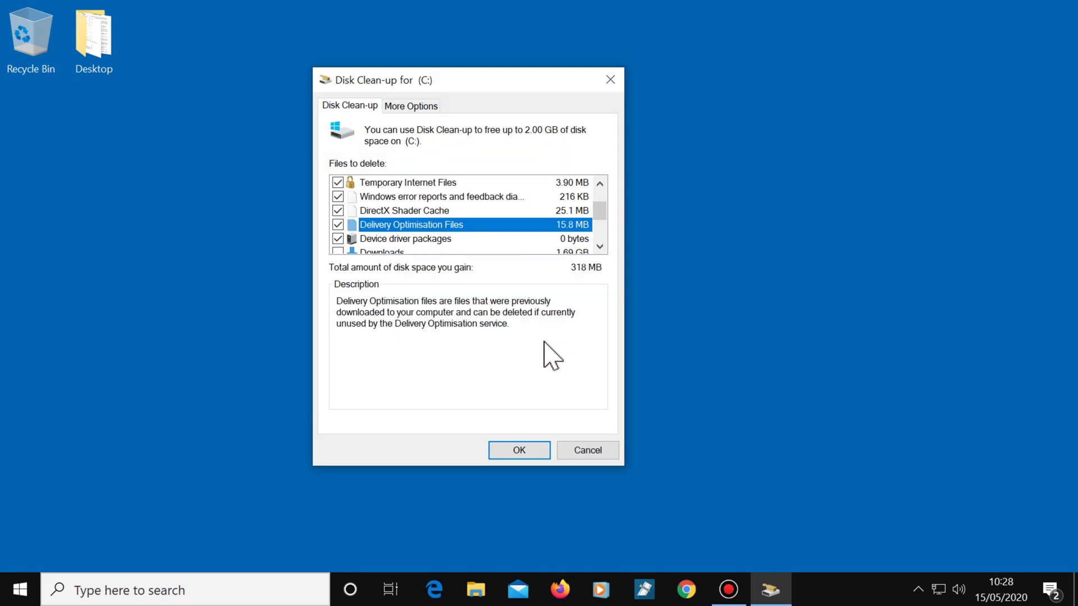
left_click(600, 246)
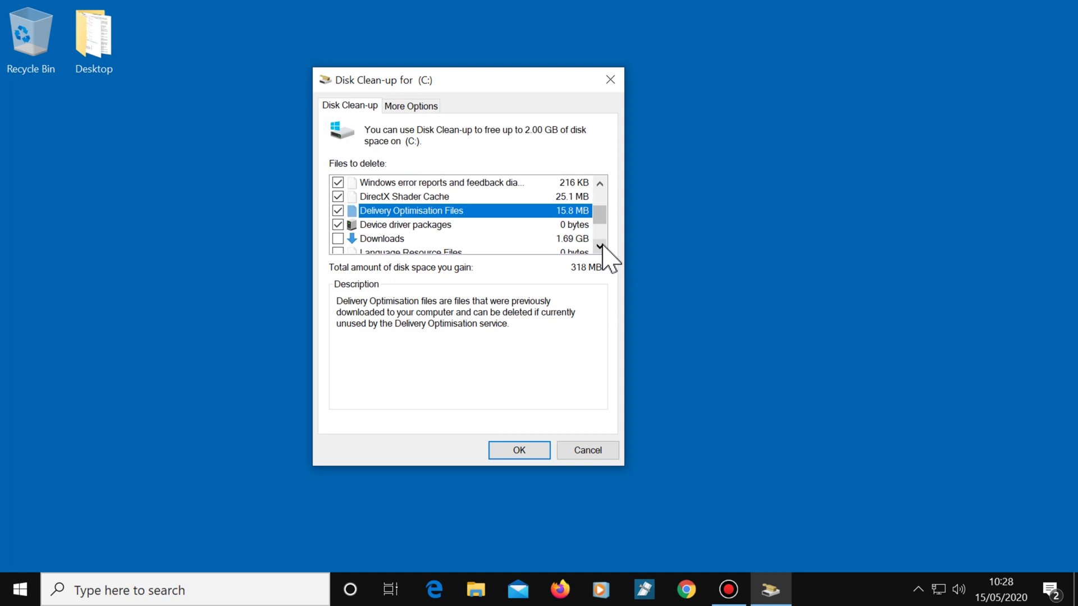
left_click(601, 247)
left_click(601, 247)
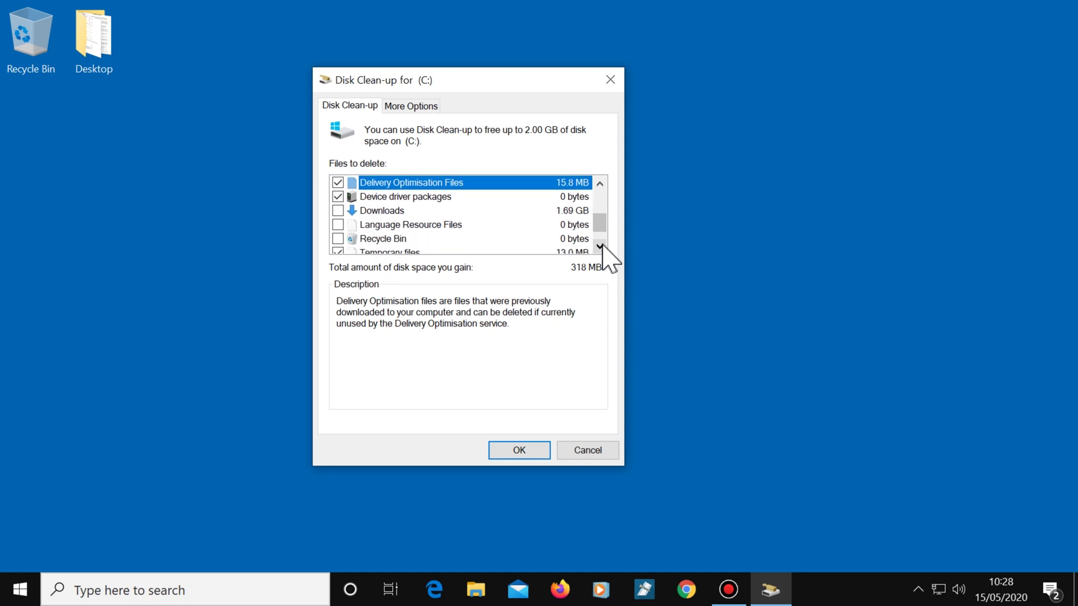
left_click(601, 247)
left_click(601, 246)
left_click_drag(601, 234, 603, 191)
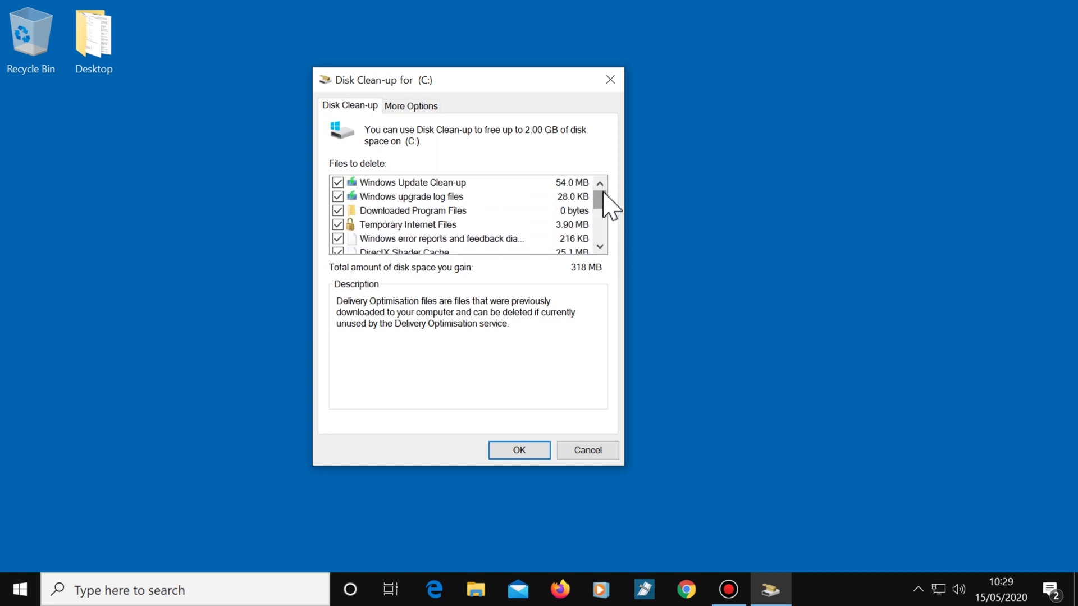
- Confirm Delete Files to permanently remove the 318 MB of marked files from (C:)
left_click(541, 456)
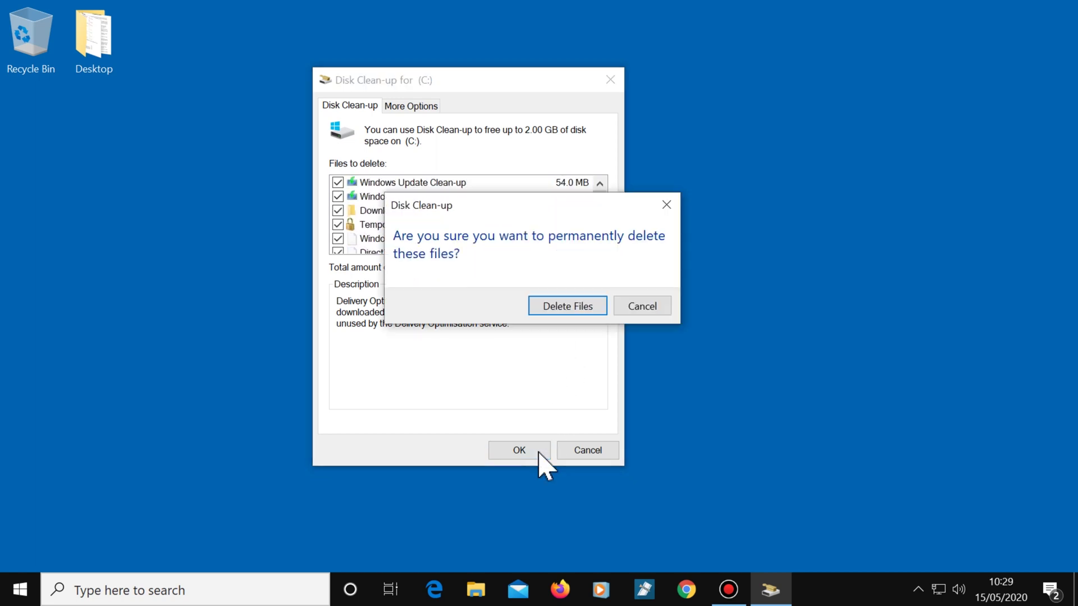
left_click(598, 308)
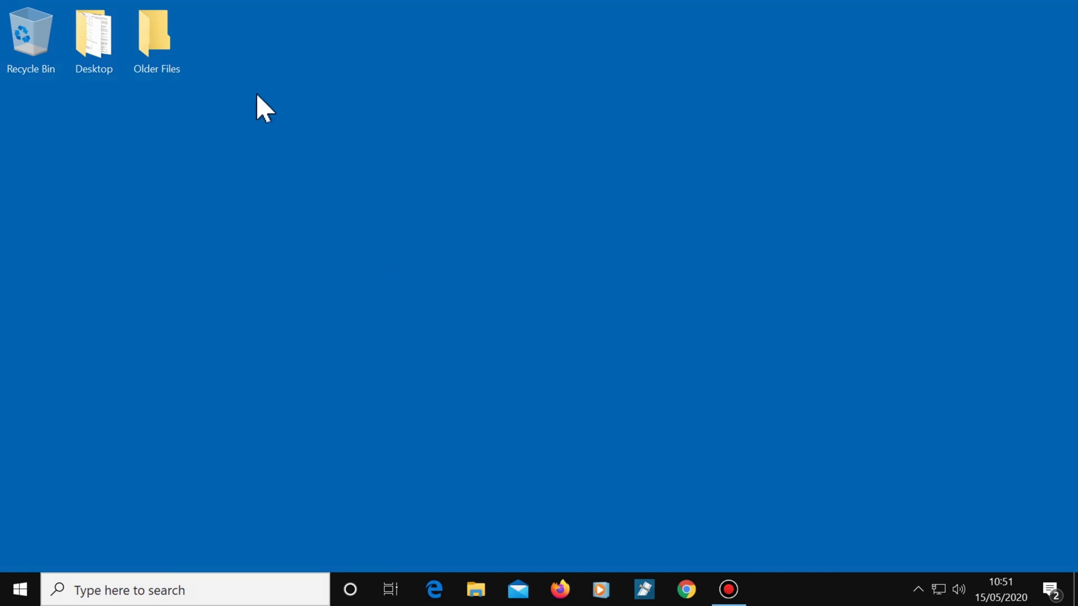
- Compress the Older Files folder with all its subfolders and files through its Properties
right_click(146, 38)
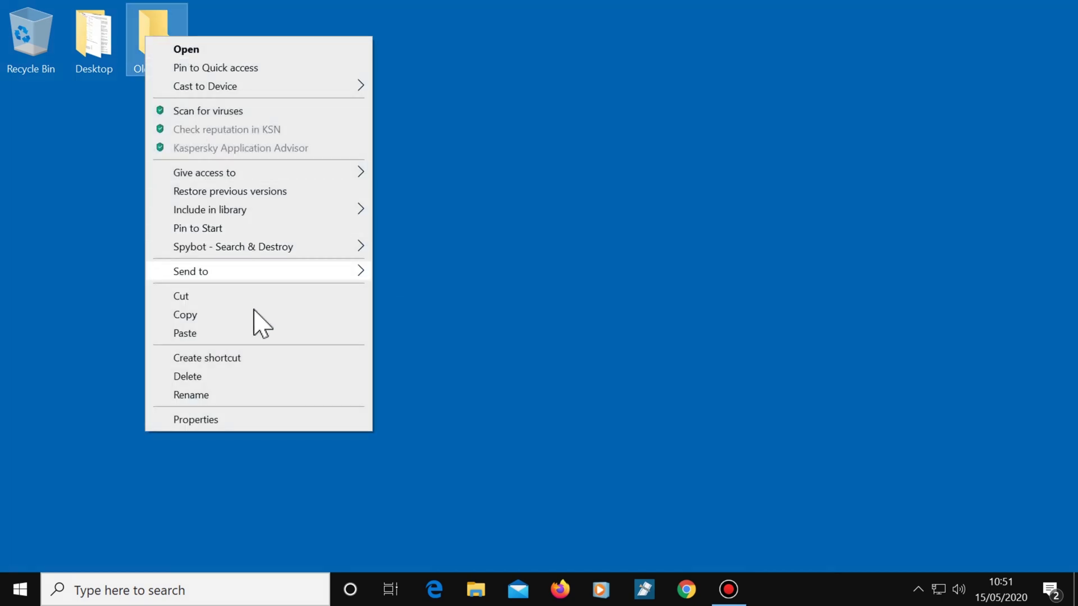
left_click(277, 425)
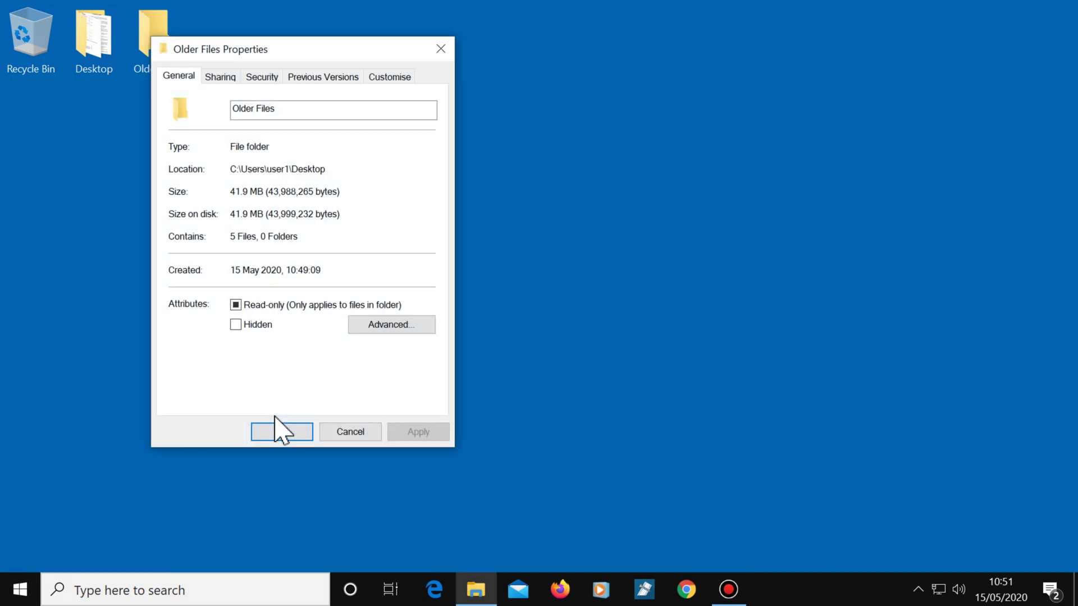
left_click_drag(337, 52, 495, 93)
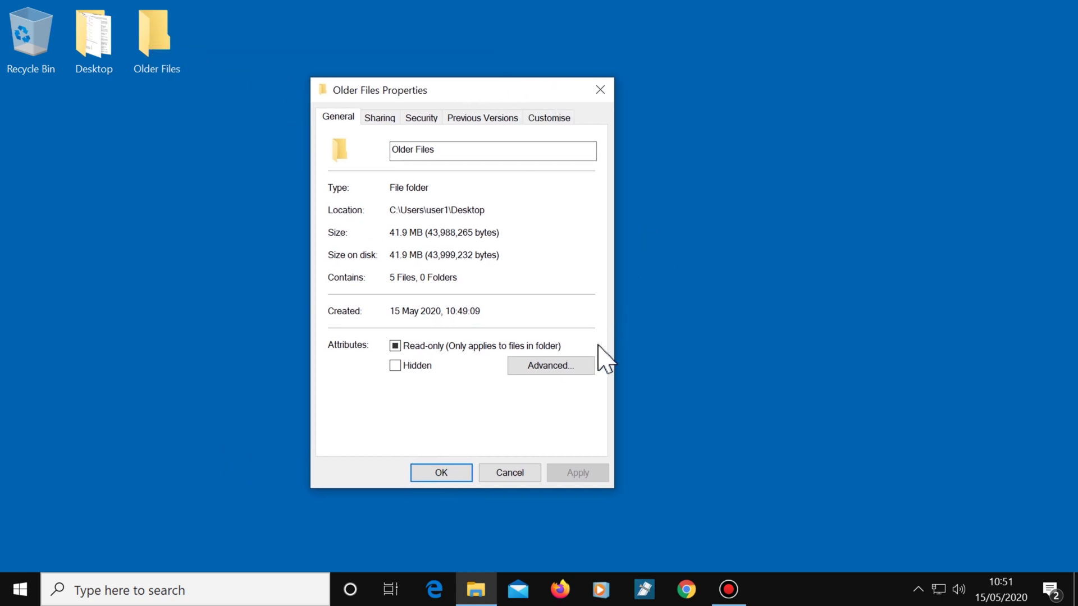
left_click(588, 369)
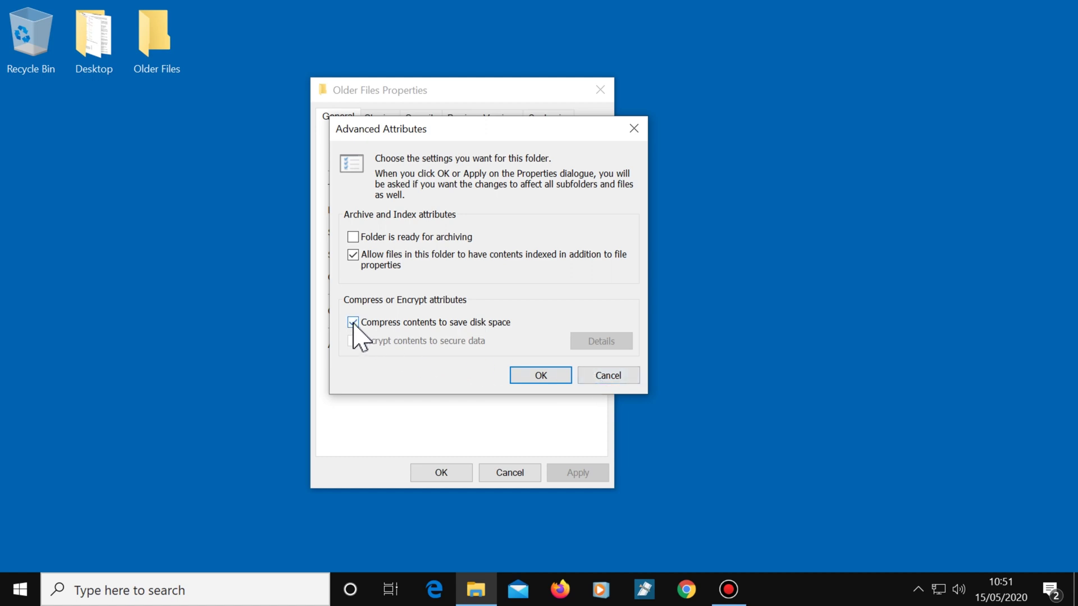
left_click(561, 377)
left_click(598, 478)
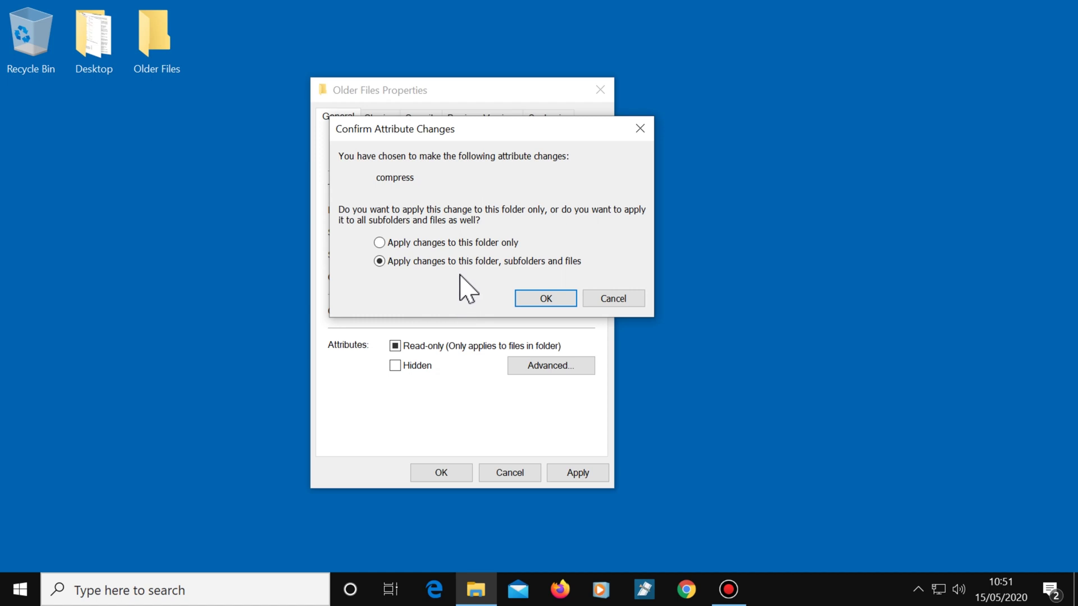
left_click(561, 302)
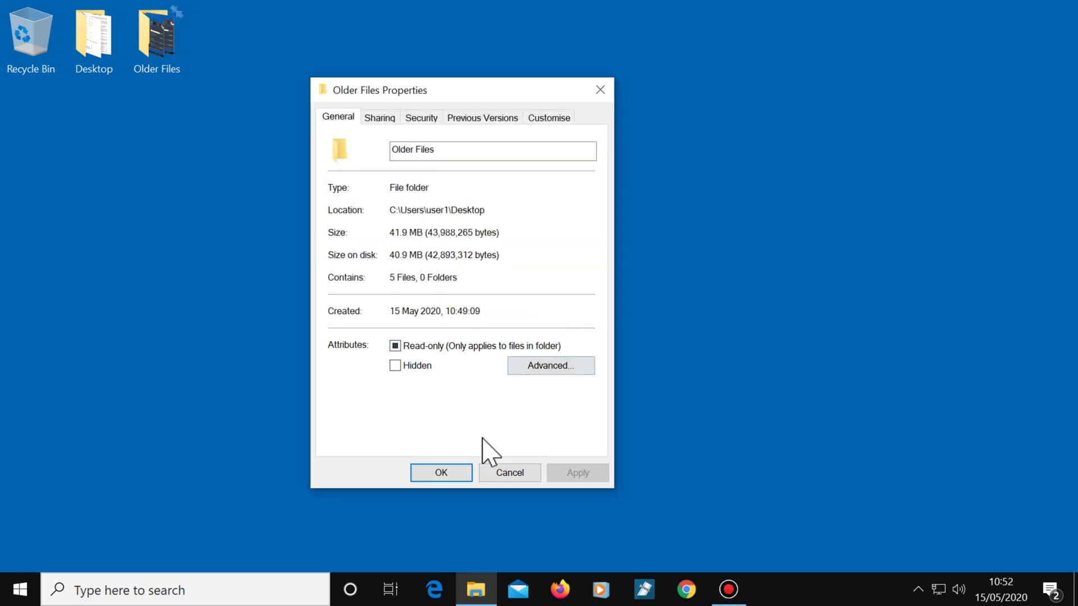
left_click(465, 475)
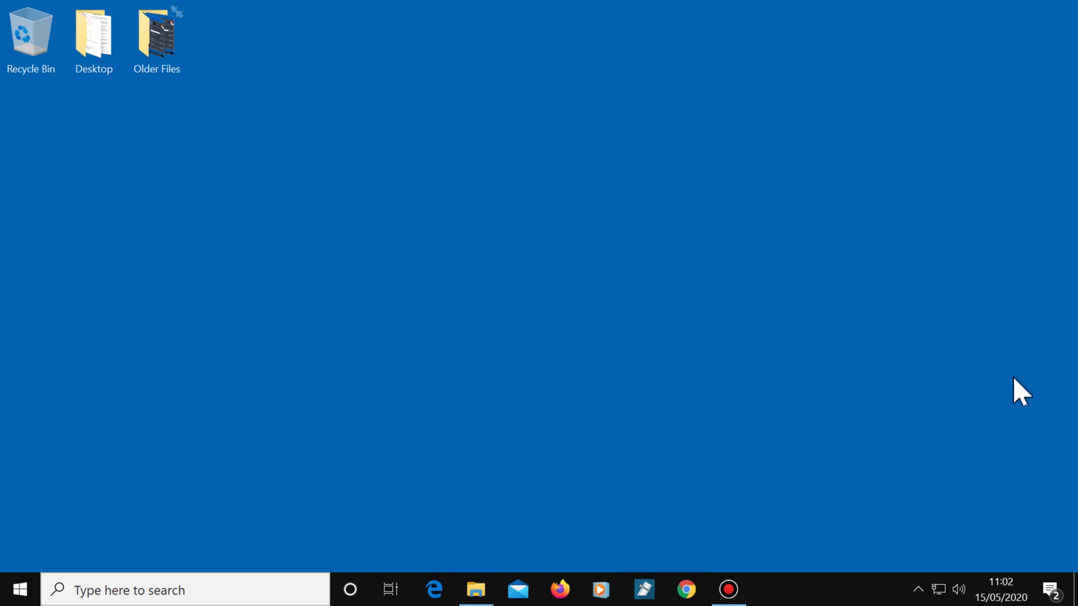
- Cut z old pics and z old vids from Local Disk (C:) and paste them onto New Volume (F:)
left_click(475, 590)
left_click_drag(272, 432, 200, 326)
right_click(199, 324)
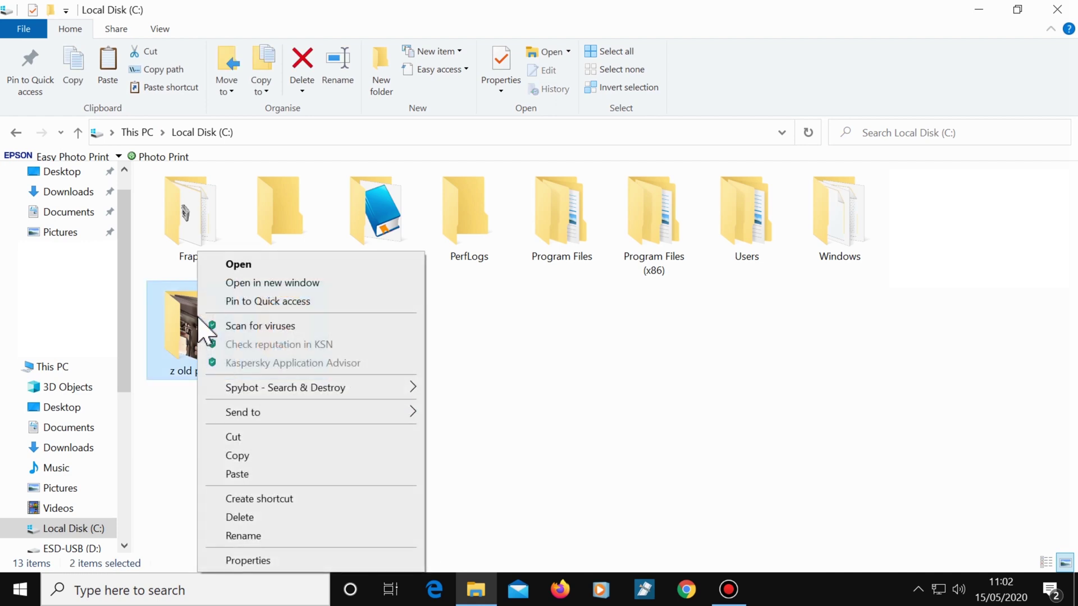
left_click(267, 438)
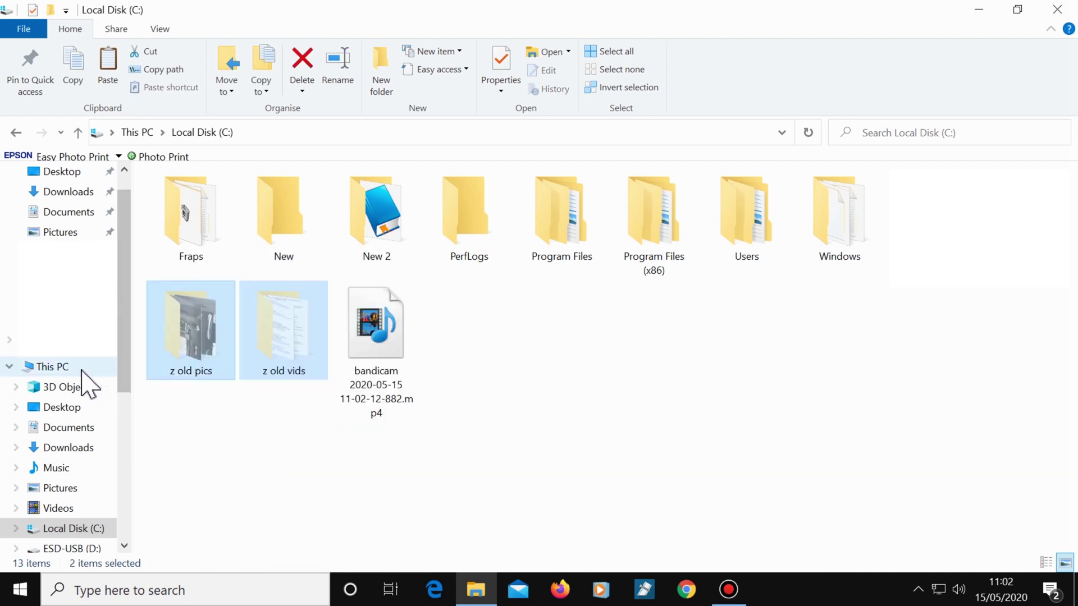
left_click(59, 371)
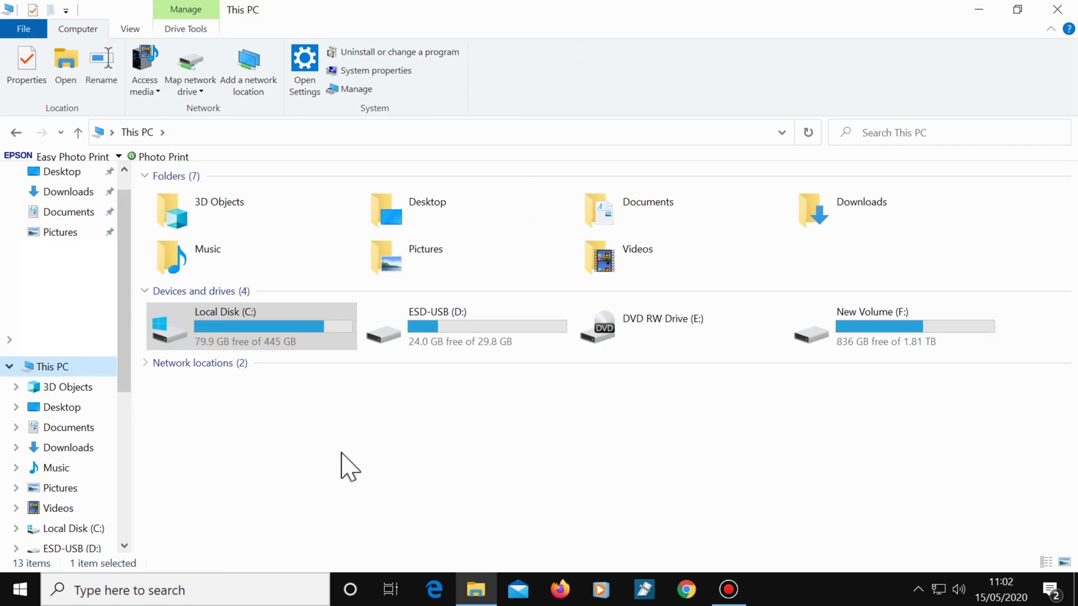
right_click(827, 349)
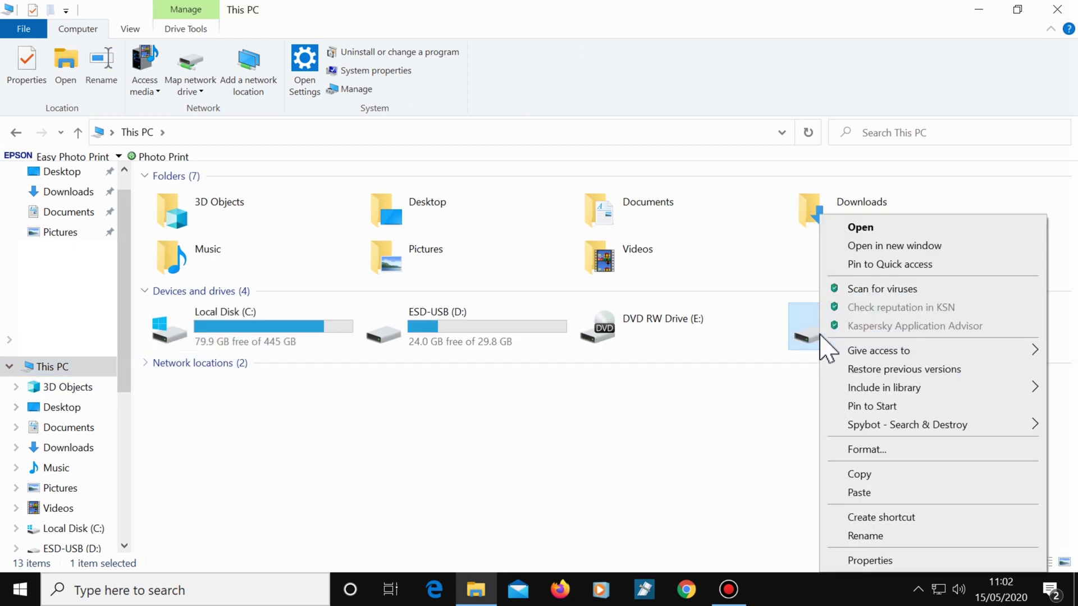
left_click(911, 492)
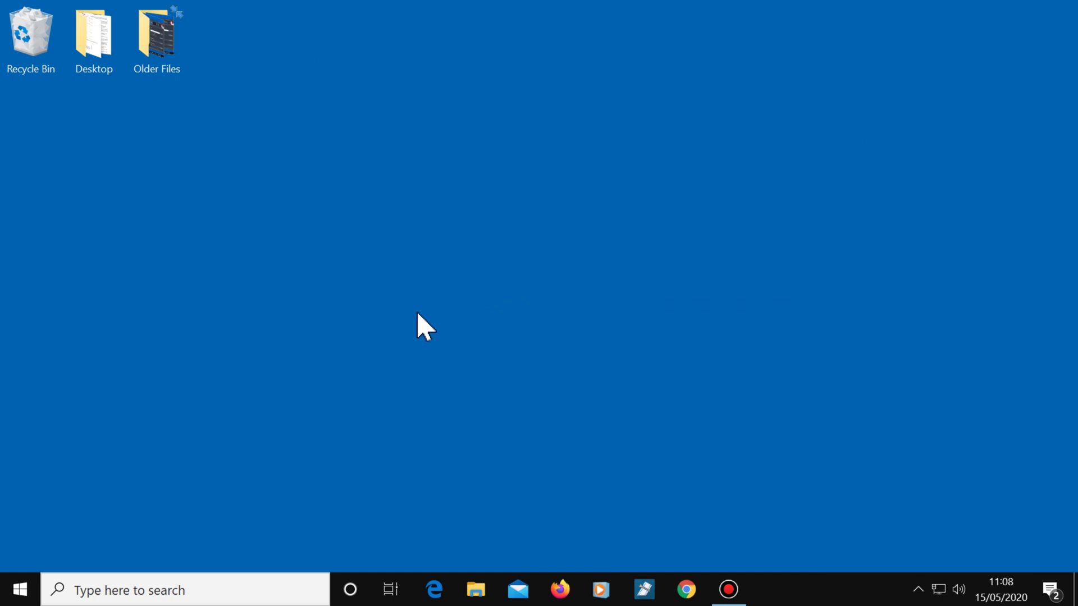
- Go to the Storage Sense configuration page under Settings > System > Storage
left_click(13, 592)
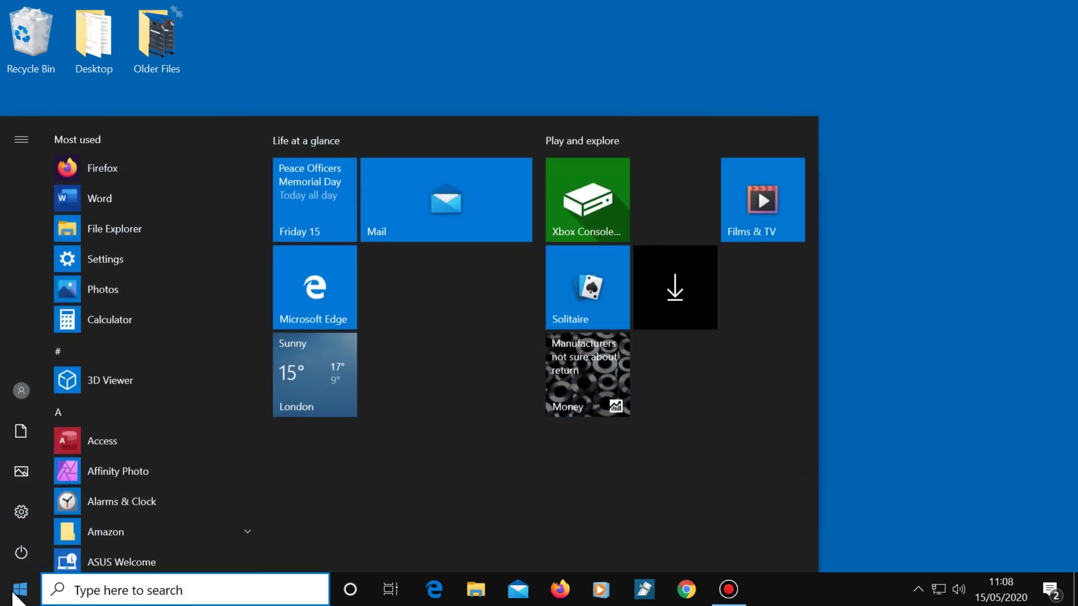
mouse_move(36, 513)
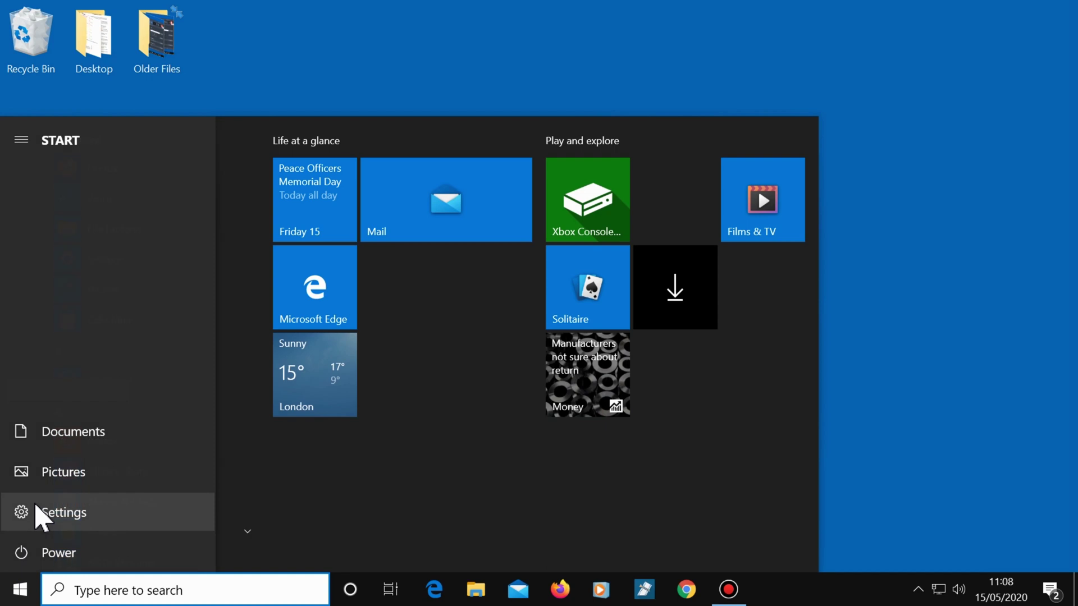
left_click(68, 521)
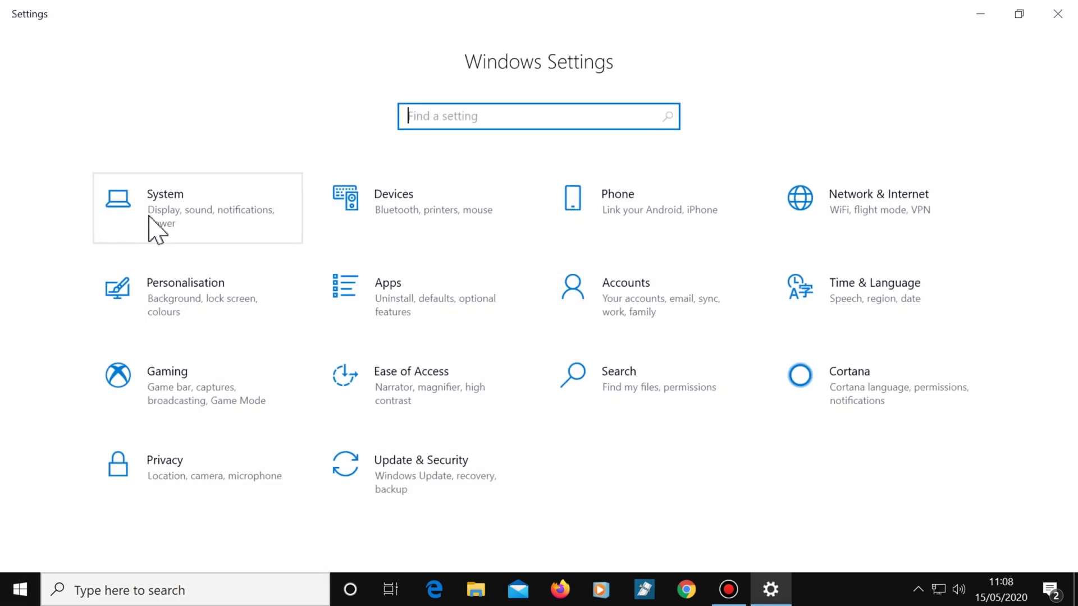
left_click(150, 221)
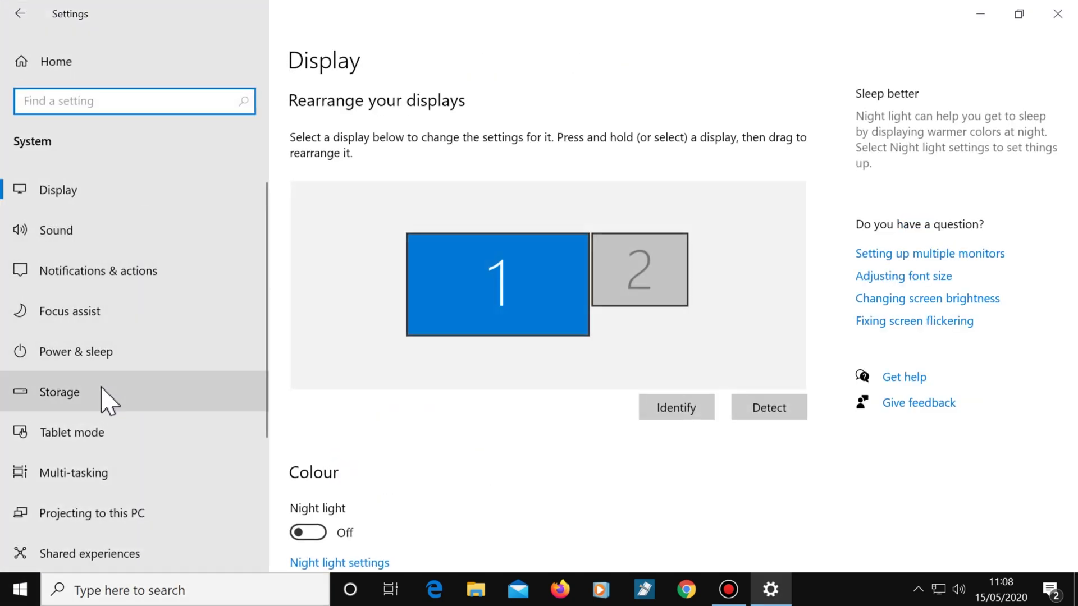
left_click(103, 398)
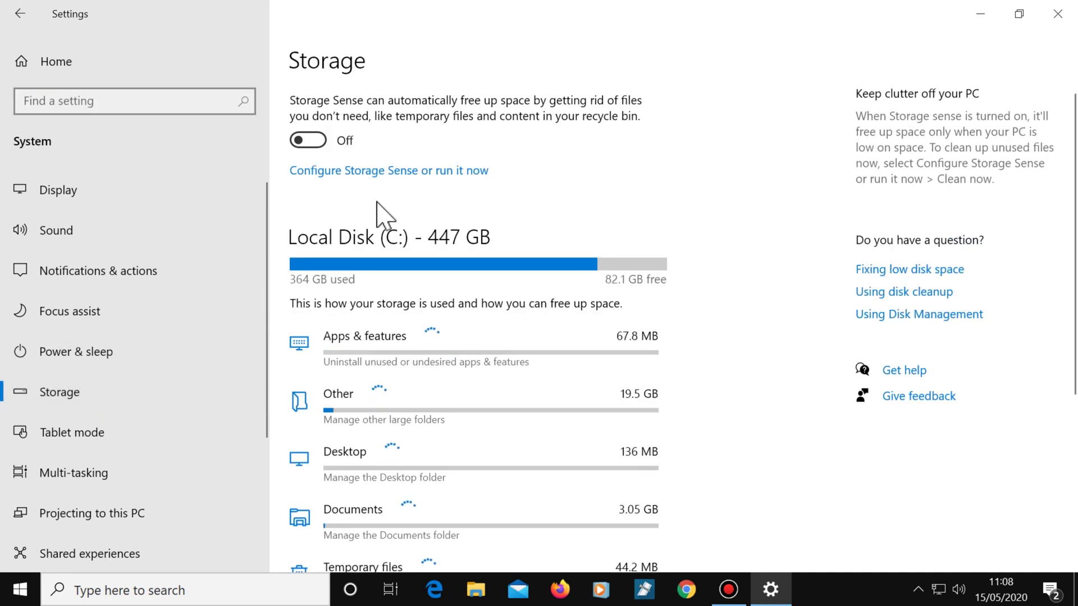
left_click(439, 171)
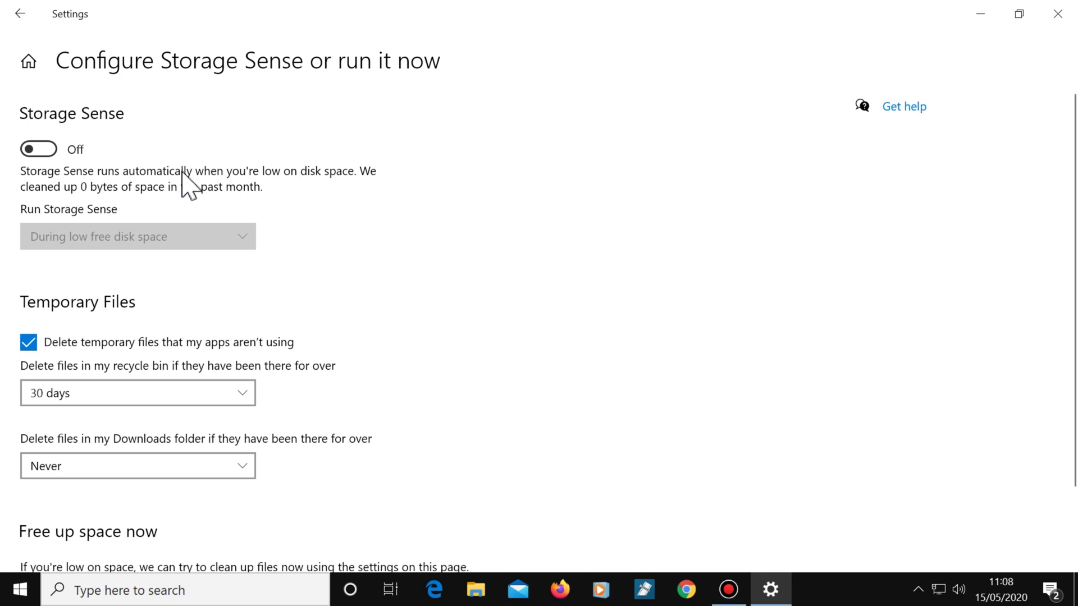
- Switch Storage Sense On and set it to run every week
left_click(52, 147)
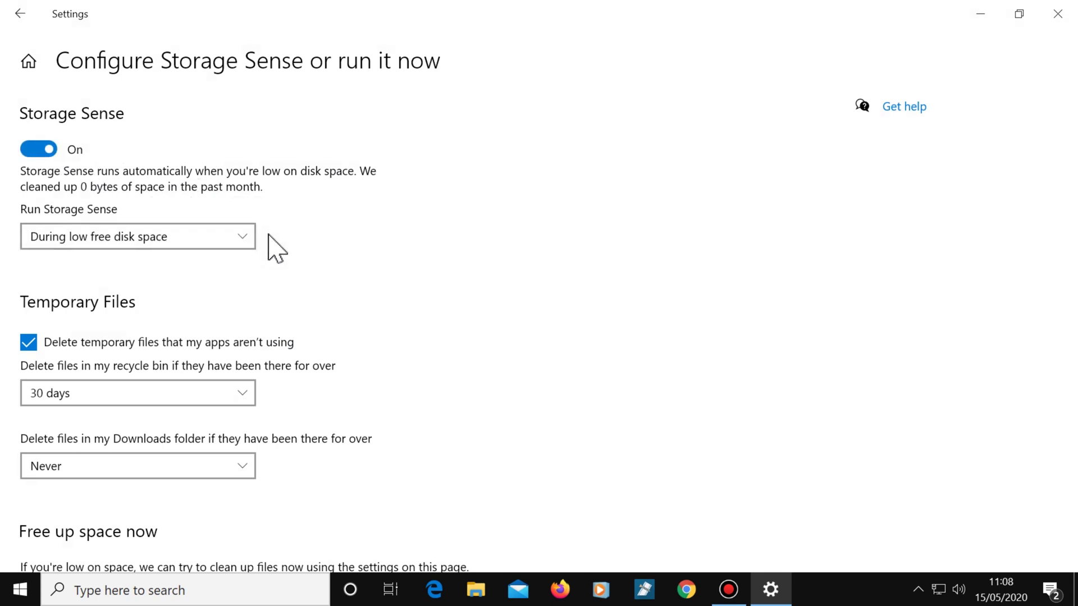
left_click(241, 236)
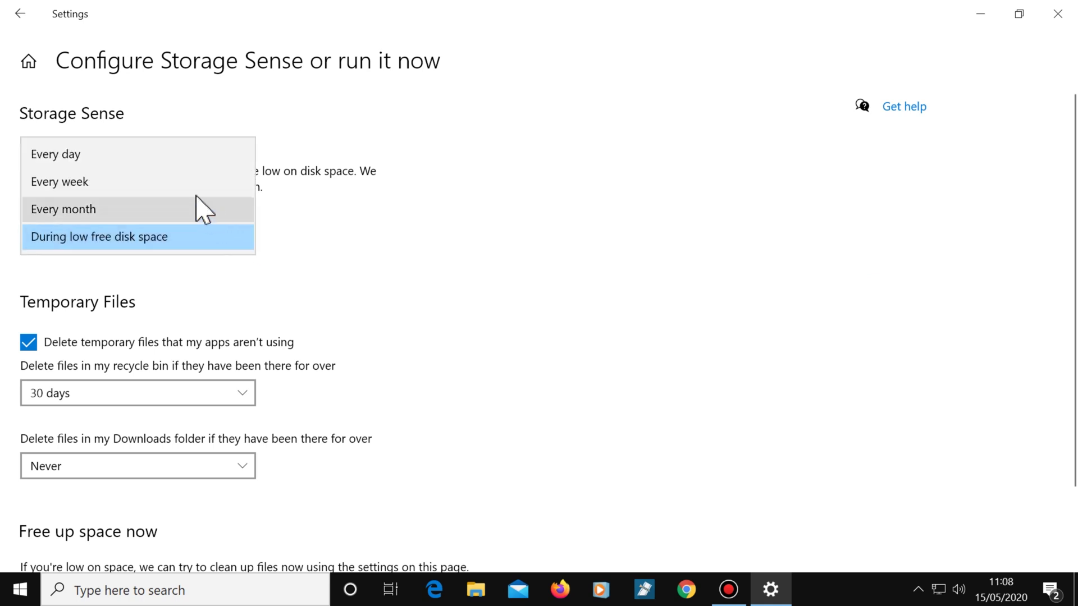
left_click(184, 184)
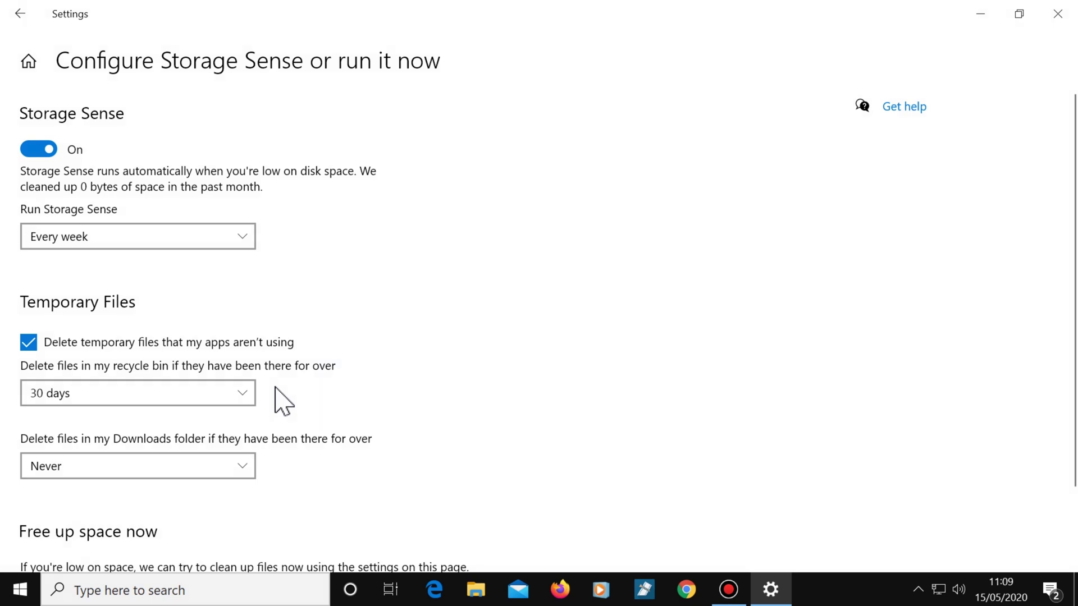
left_click(241, 396)
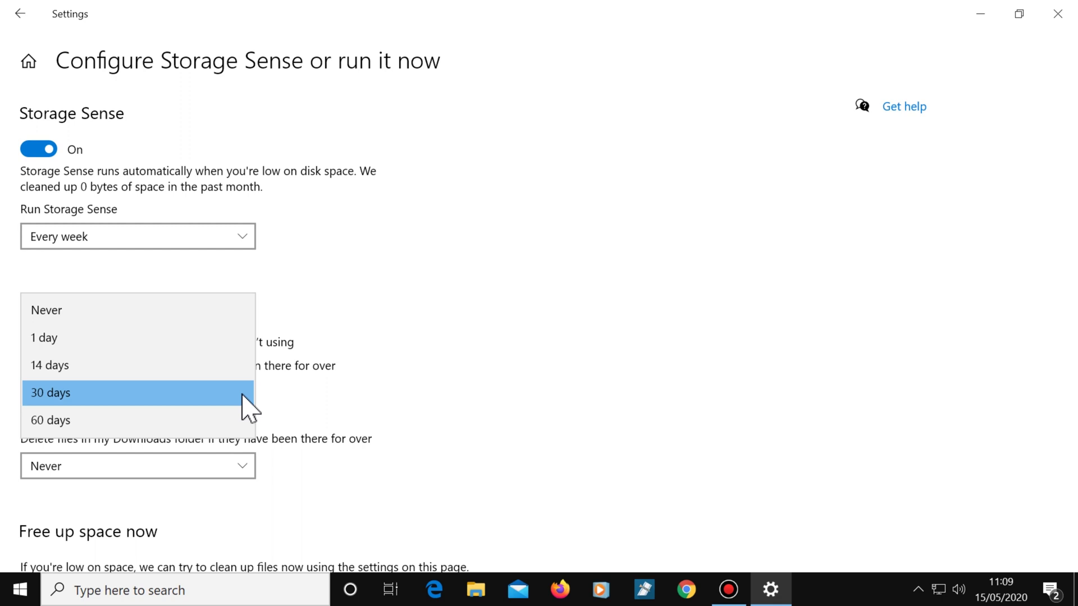
left_click(243, 395)
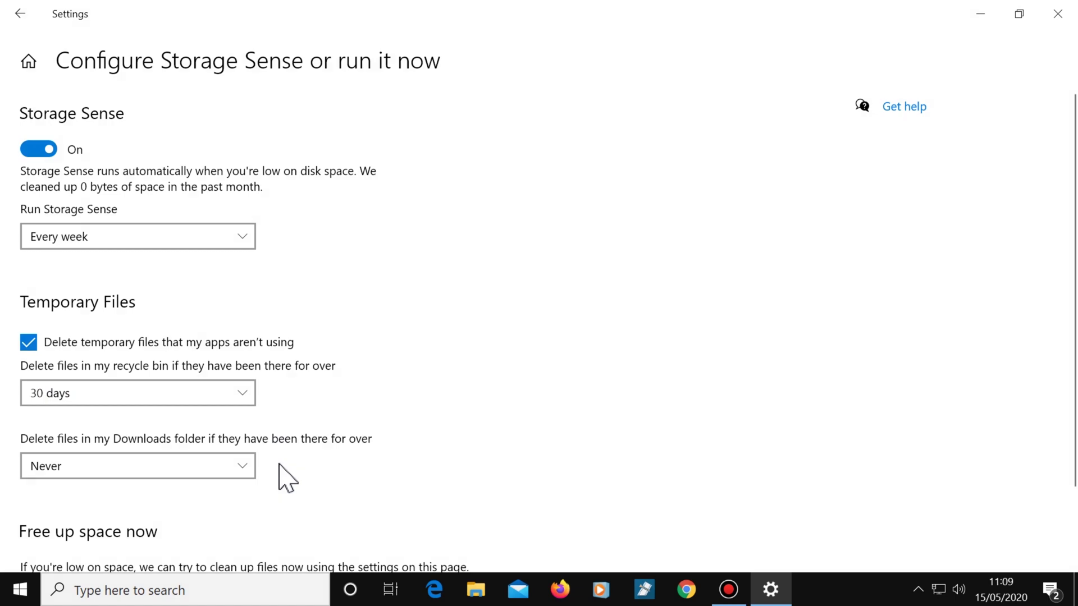
left_click(241, 466)
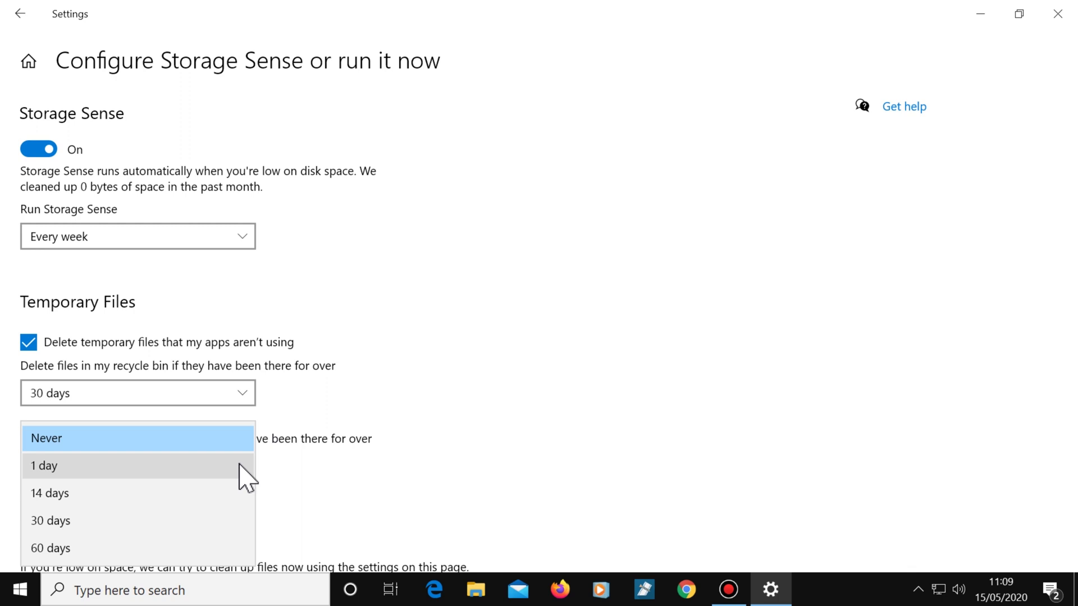
left_click(222, 438)
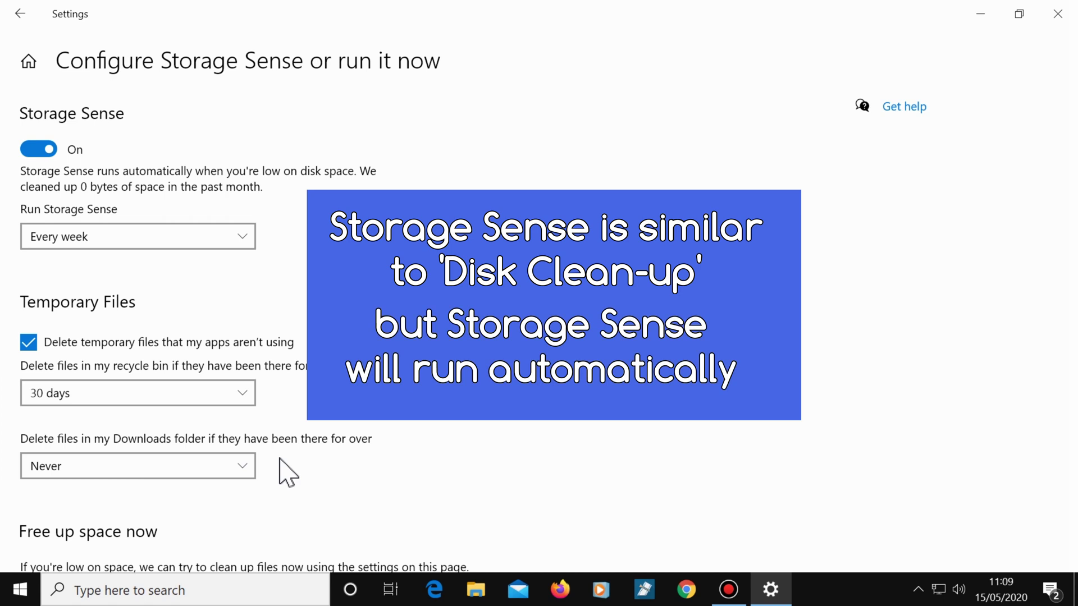
scroll(280, 459, "down", 2)
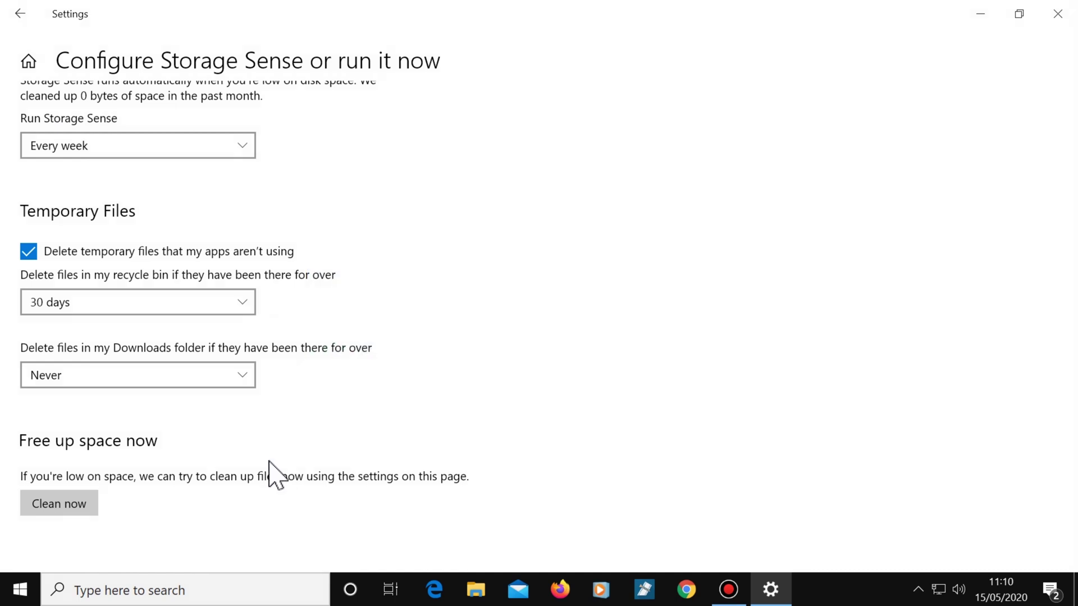
- Run Storage Sense's Clean now to free 13.3 MB, then close Settings
left_click(93, 511)
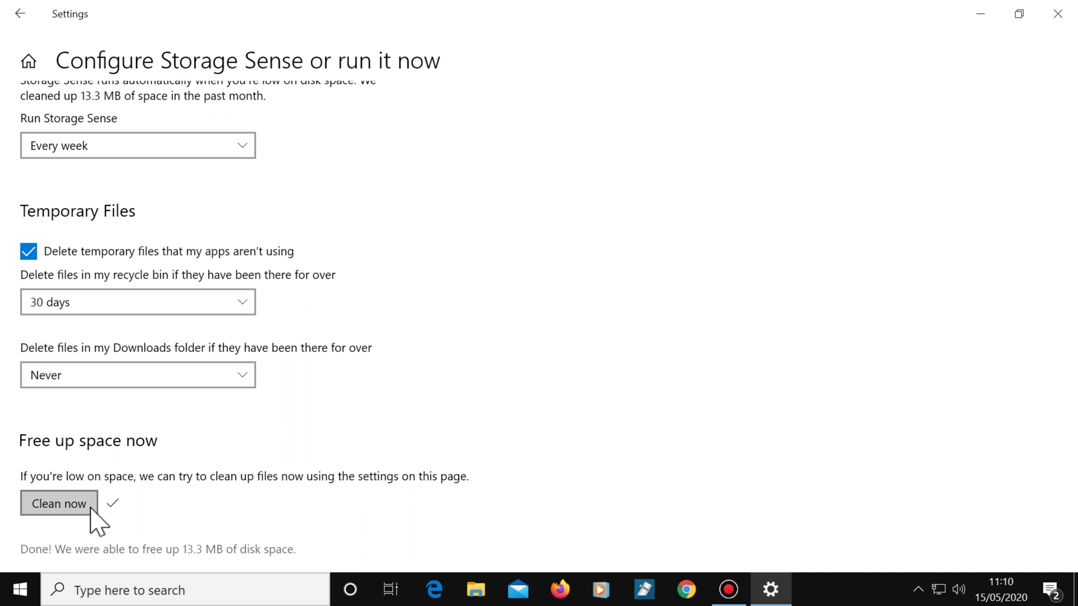
left_click(1054, 17)
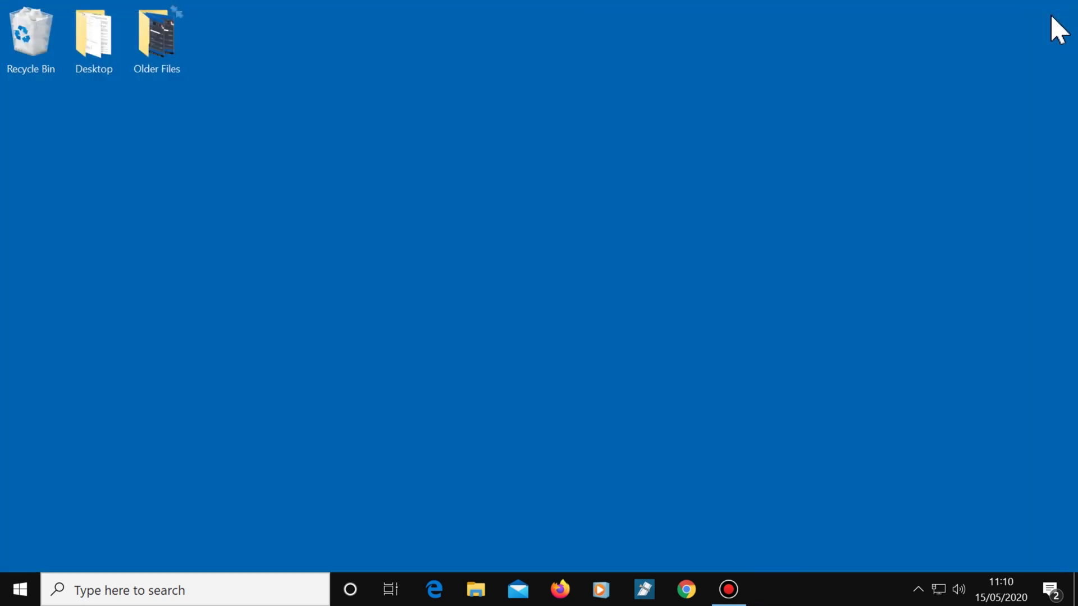